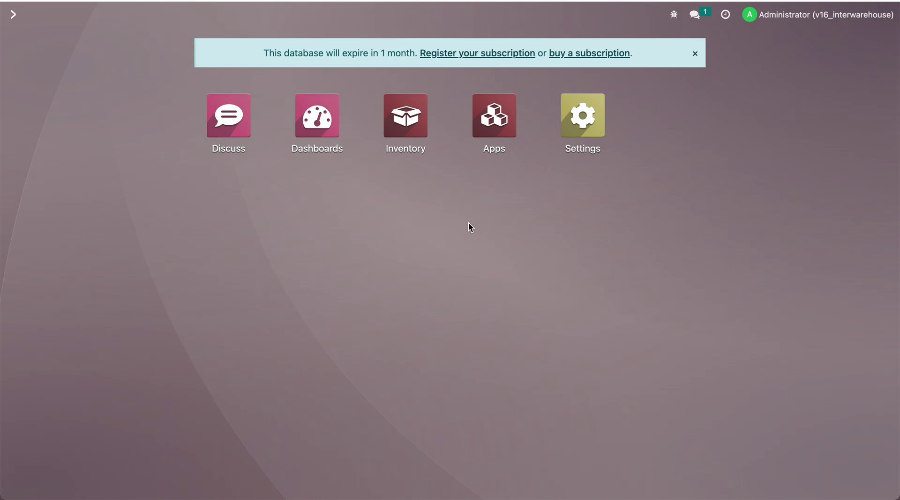
In the Inventory app, open the Warehouses list showing Warehouse A (WH/Stock) and Warehouse B (WHB/Stock)
{"action": "left_click", "coordinate": [406, 115]}
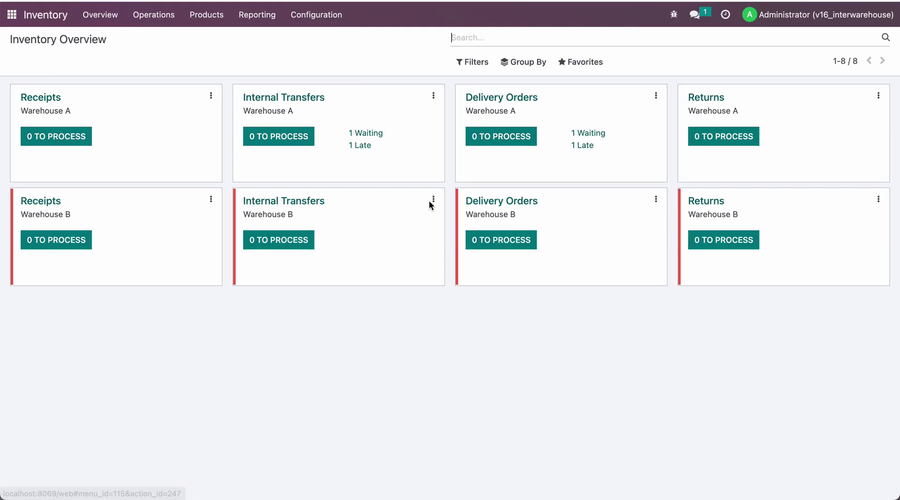
{"action": "left_click", "coordinate": [317, 16]}
{"action": "left_click", "coordinate": [336, 75]}
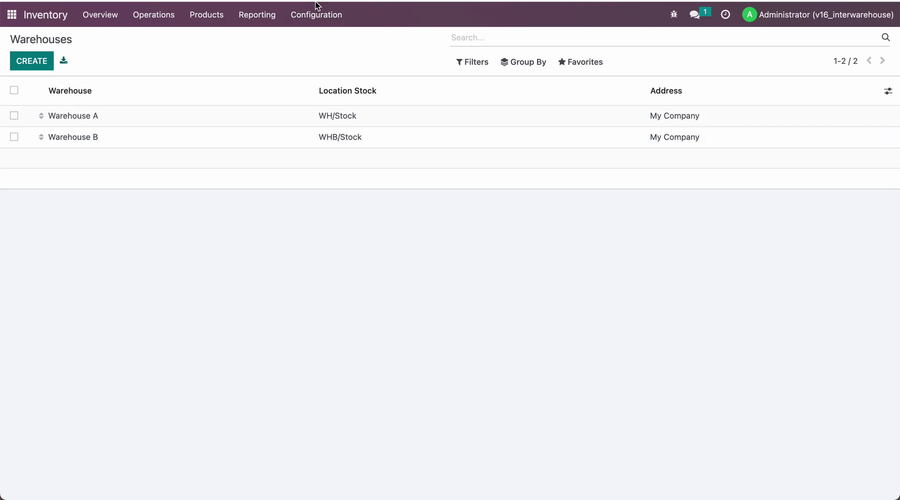
Check that Storage Locations and Multi-Step Routes are enabled under Warehouse in Inventory Settings
{"action": "left_click", "coordinate": [314, 15]}
{"action": "left_click", "coordinate": [320, 41]}
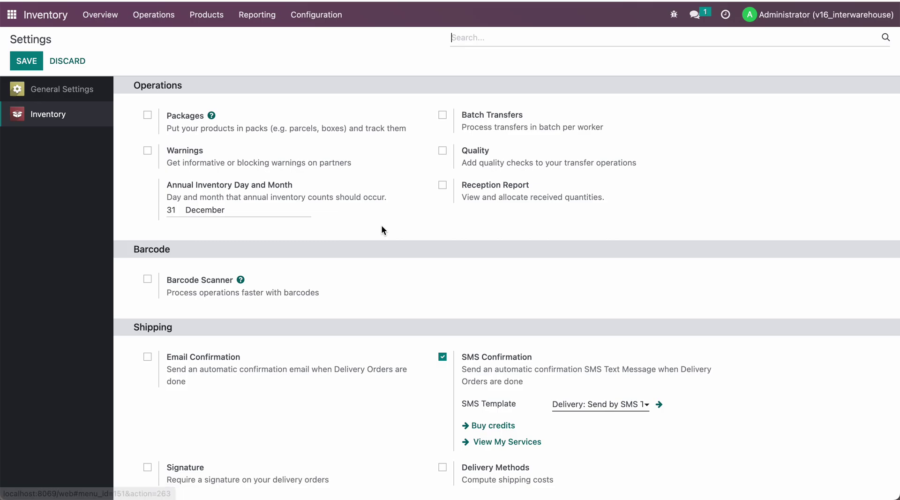
{"action": "scroll", "coordinate": [425, 364], "scroll_direction": "down", "scroll_amount": 10}
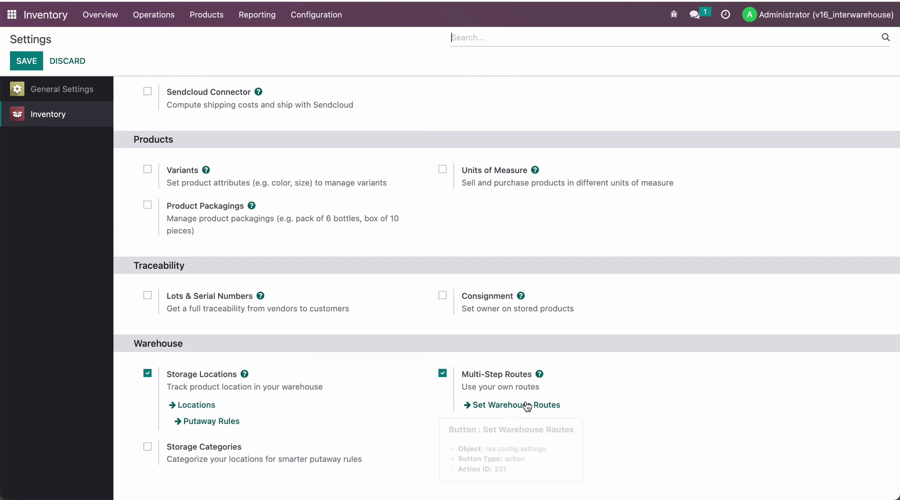
{"action": "left_click", "coordinate": [316, 17]}
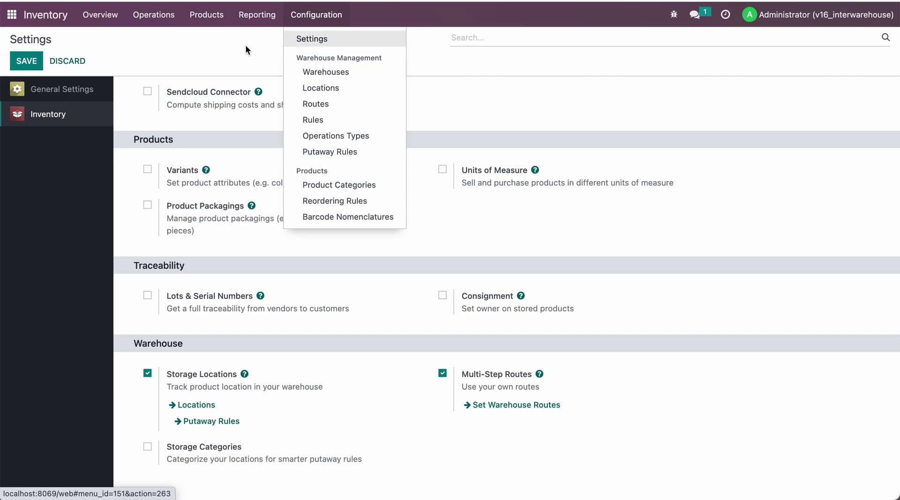
Search all locations for 'transit' and confirm the Transit record's type is Transit Location
{"action": "left_click", "coordinate": [309, 87]}
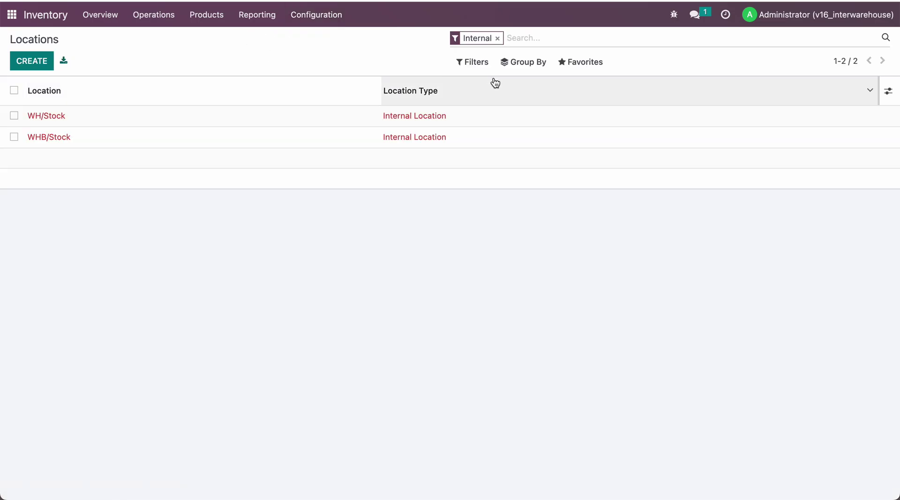
{"action": "key", "text": "BackSpace"}
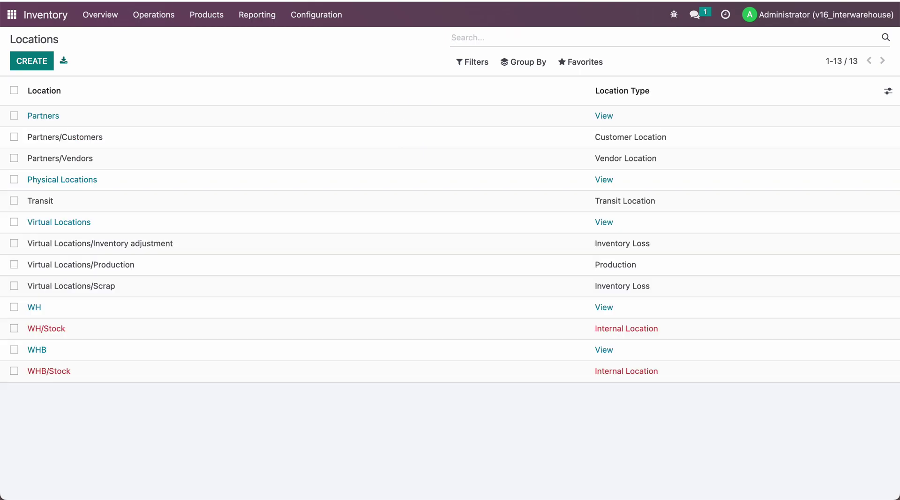
{"action": "type", "text": "transit"}
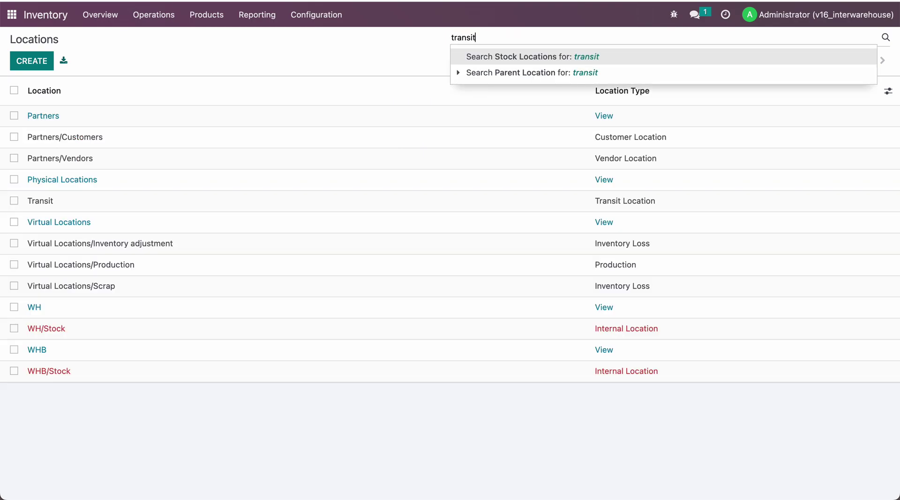
{"action": "key", "text": "Return"}
{"action": "left_click", "coordinate": [222, 121]}
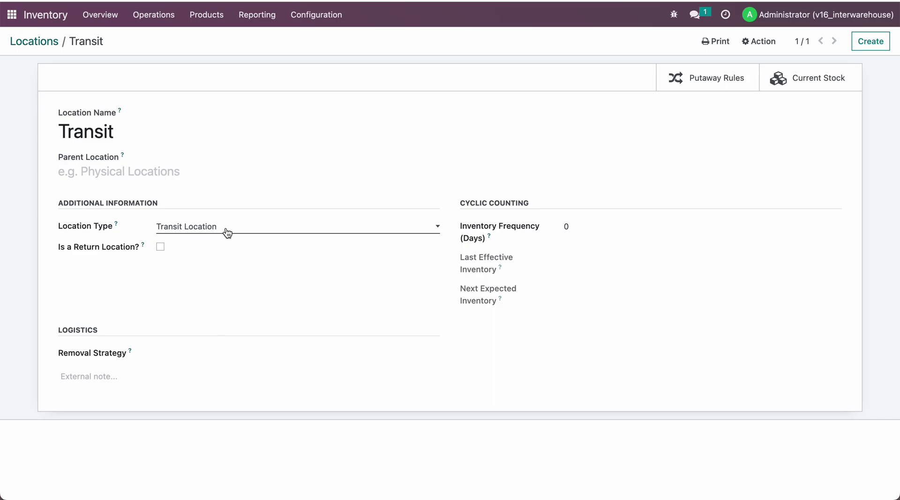
{"action": "left_click", "coordinate": [35, 46]}
Open the 'From B to A' route and its Transit -> Wh/Stock rule
{"action": "left_click", "coordinate": [308, 21]}
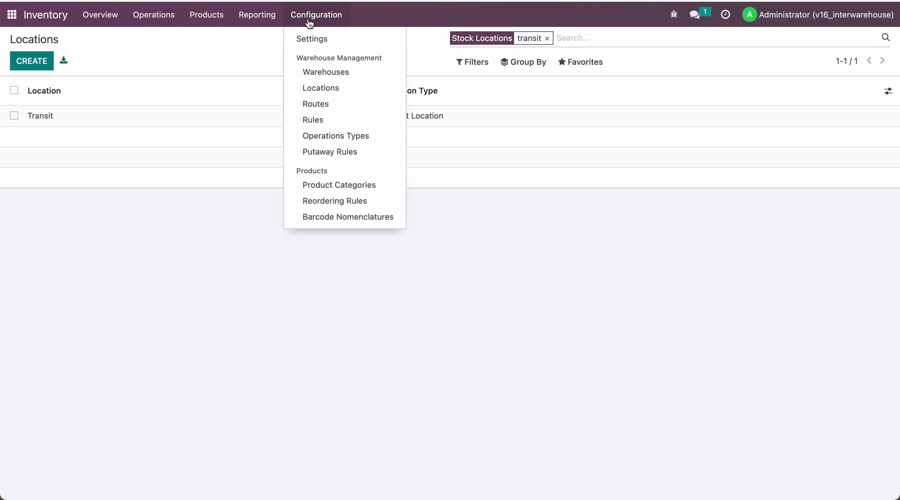
{"action": "left_click", "coordinate": [328, 105]}
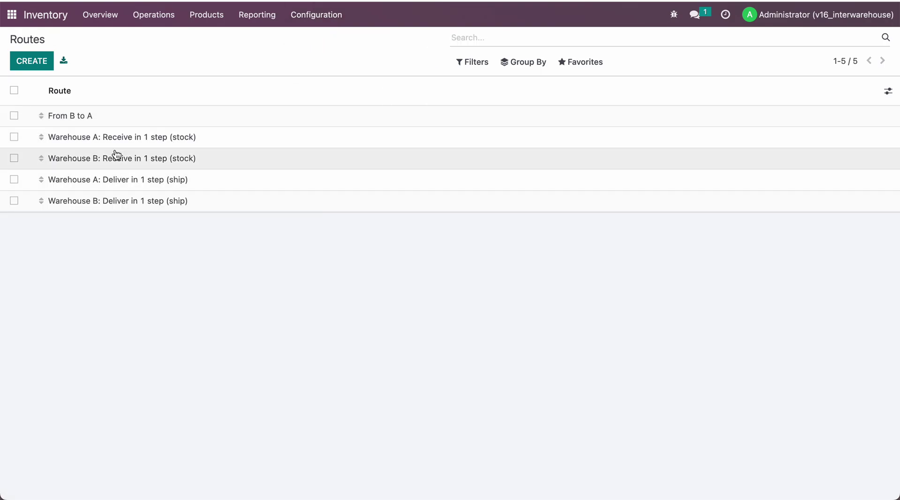
{"action": "left_click", "coordinate": [110, 116]}
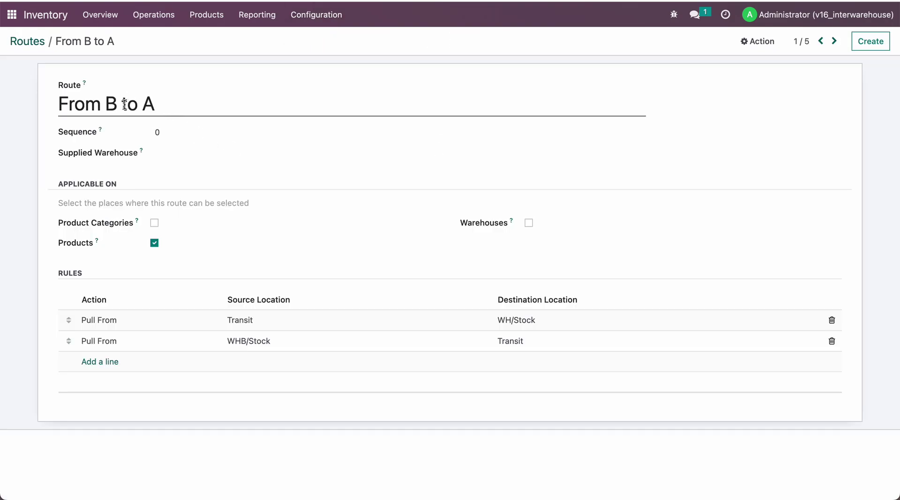
{"action": "left_click", "coordinate": [107, 105]}
{"action": "left_click", "coordinate": [178, 109]}
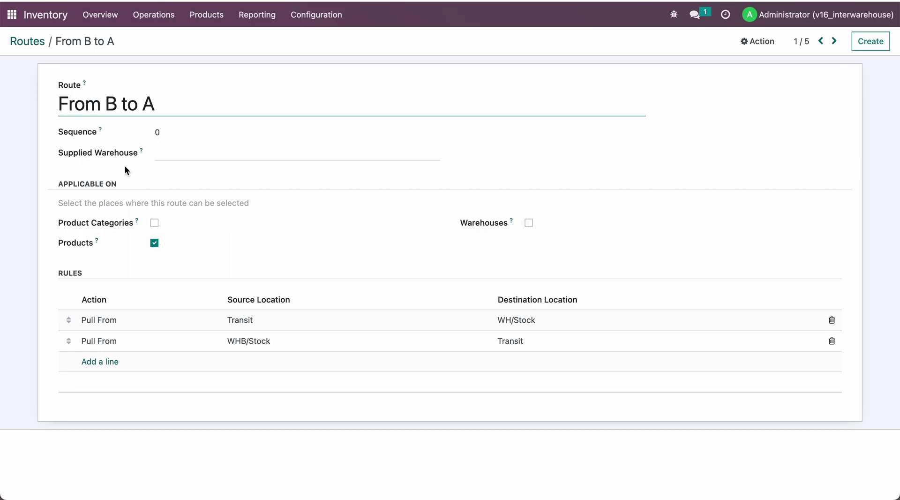
{"action": "left_click", "coordinate": [275, 324]}
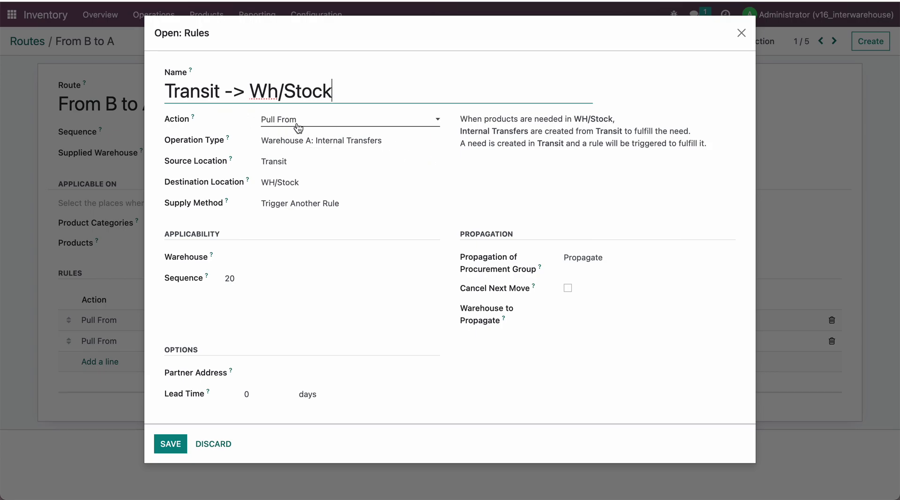
{"action": "left_click", "coordinate": [305, 142]}
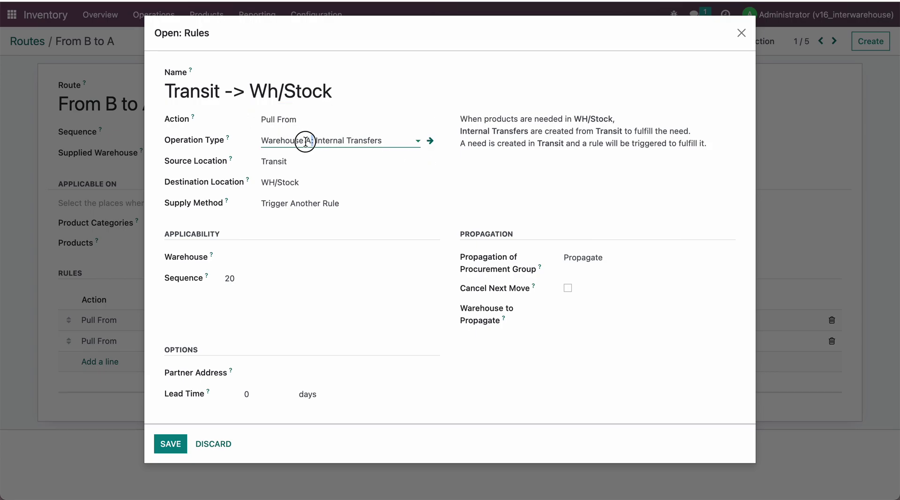
{"action": "left_click", "coordinate": [549, 125]}
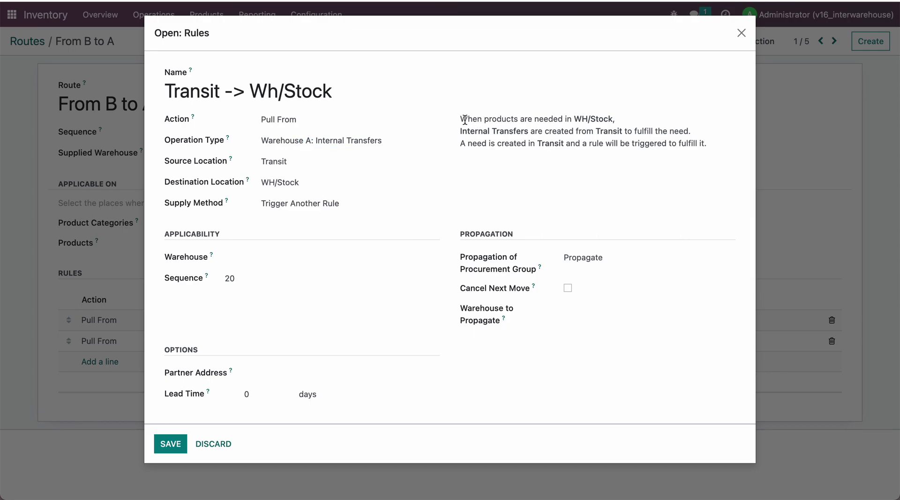
{"action": "left_click_drag", "start_coordinate": [462, 119], "coordinate": [617, 121]}
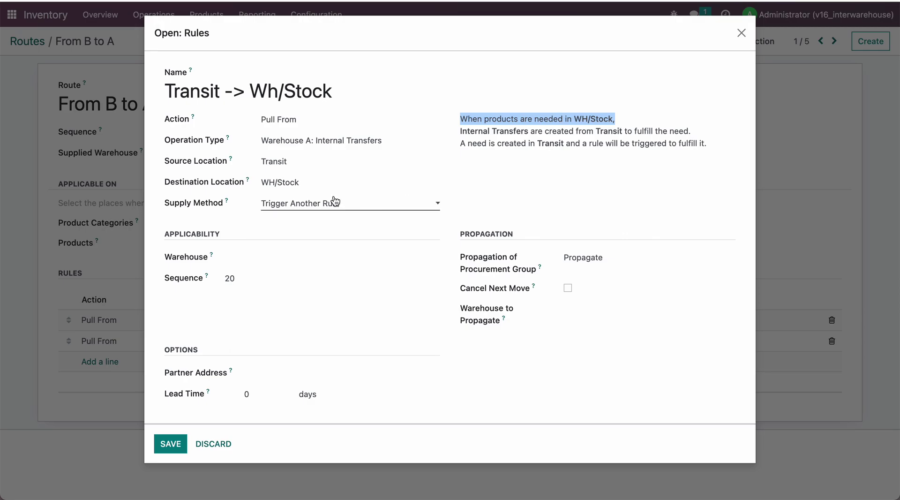
{"action": "left_click", "coordinate": [300, 183]}
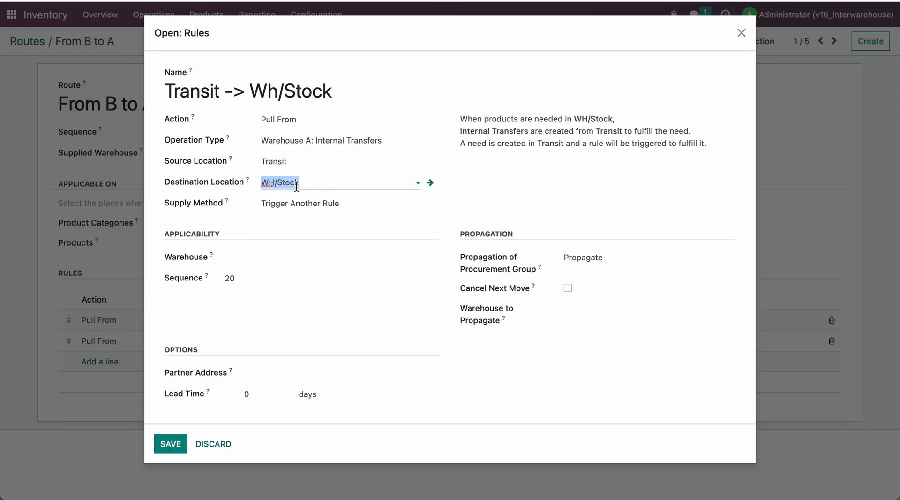
{"action": "left_click", "coordinate": [295, 161]}
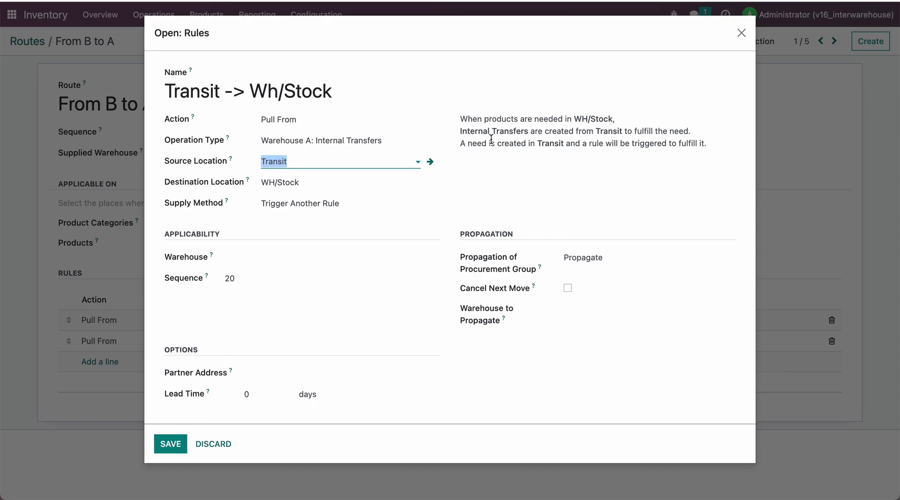
{"action": "left_click_drag", "start_coordinate": [478, 119], "coordinate": [603, 119]}
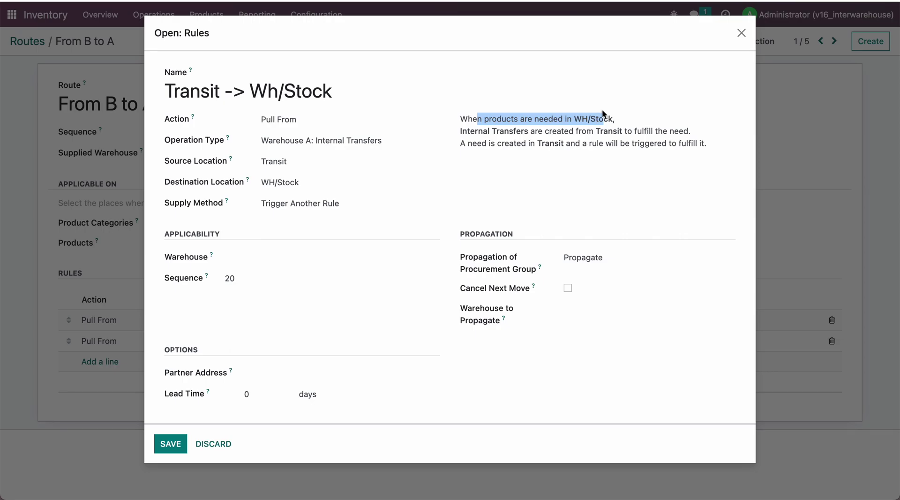
{"action": "left_click", "coordinate": [529, 143]}
{"action": "left_click_drag", "start_coordinate": [478, 134], "coordinate": [616, 133]}
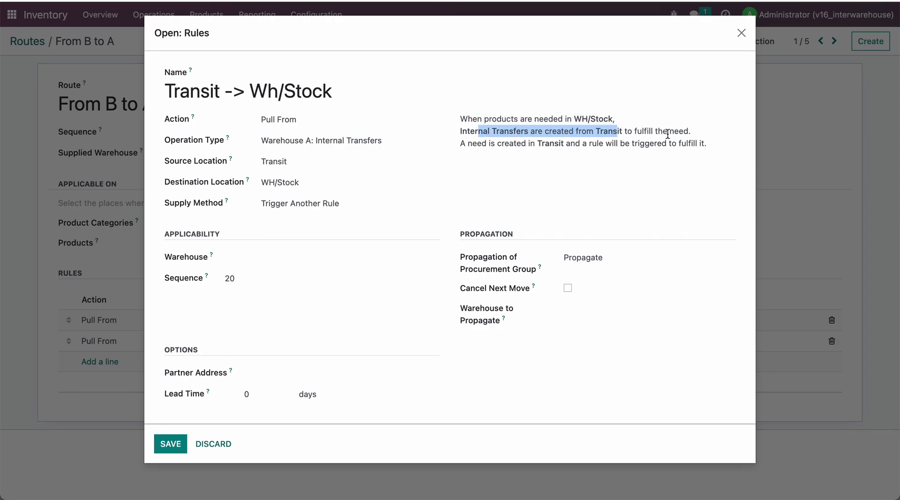
{"action": "left_click", "coordinate": [528, 163]}
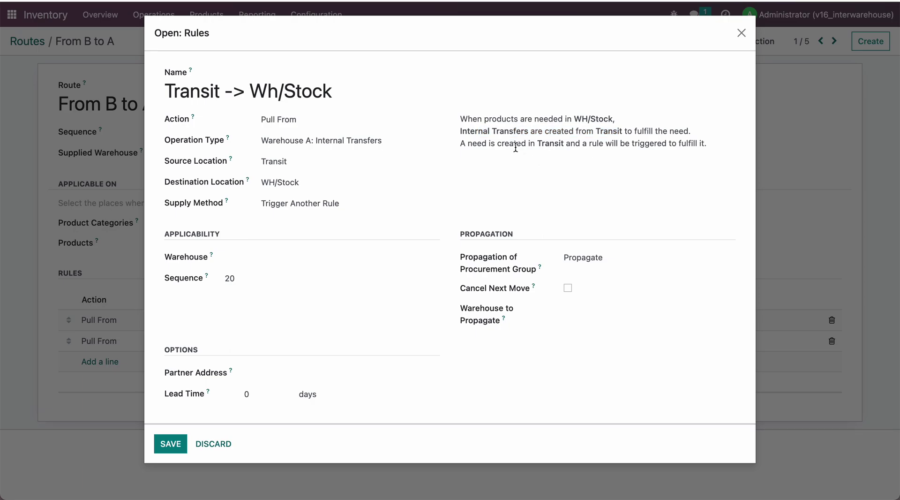
{"action": "left_click_drag", "start_coordinate": [468, 138], "coordinate": [562, 145]}
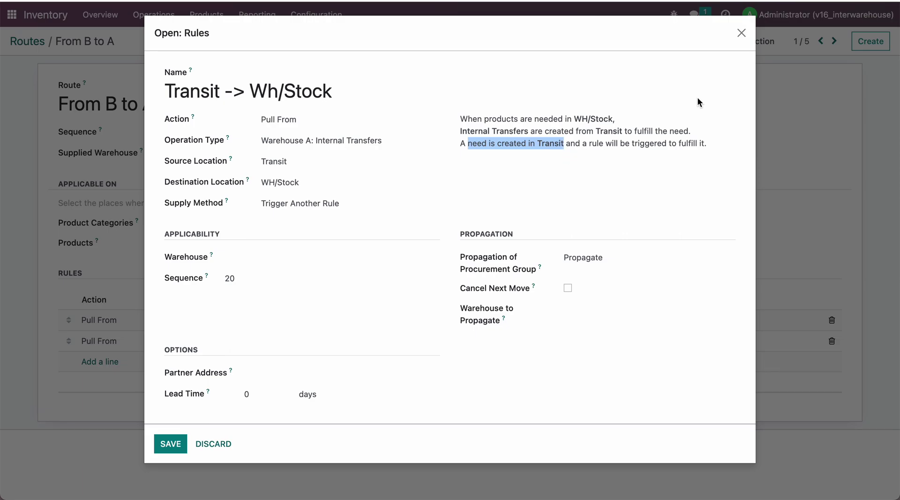
{"action": "left_click", "coordinate": [741, 32]}
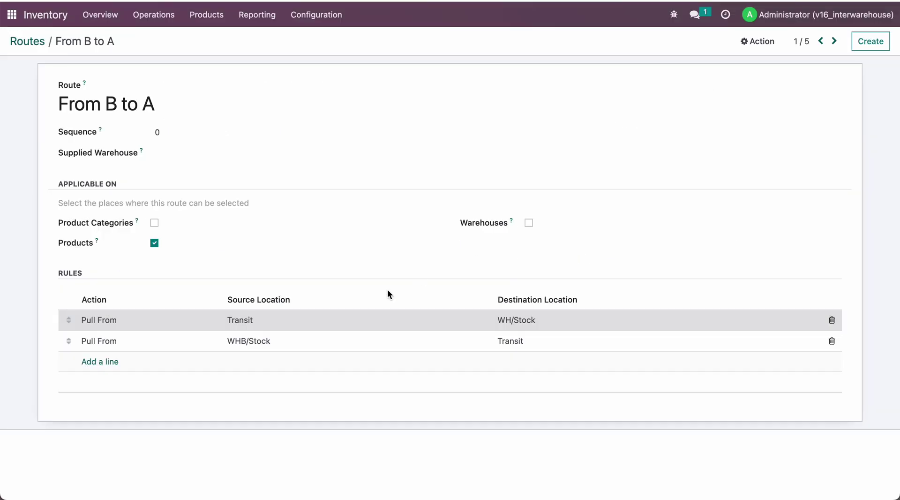
Keep Take From Stock as the Stock -> Transit rule's supply method, pulling from WHB/Stock into Transit
{"action": "left_click", "coordinate": [276, 348]}
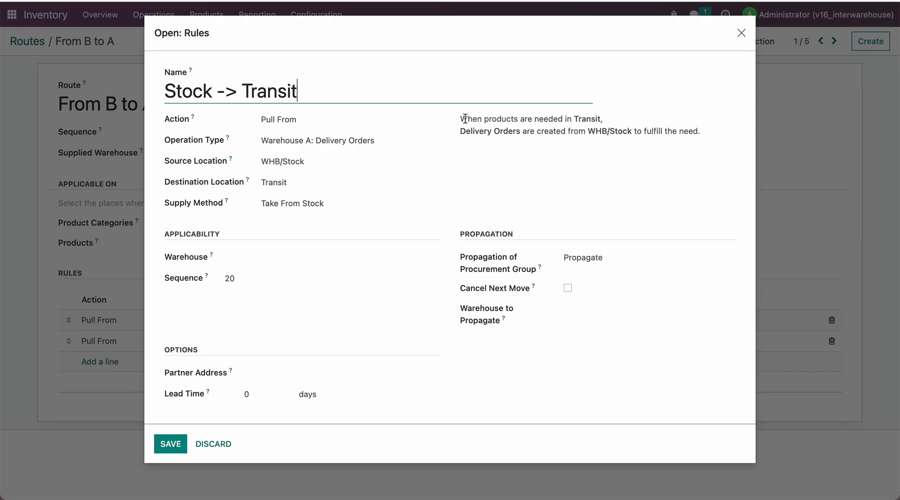
{"action": "left_click_drag", "start_coordinate": [461, 119], "coordinate": [602, 119]}
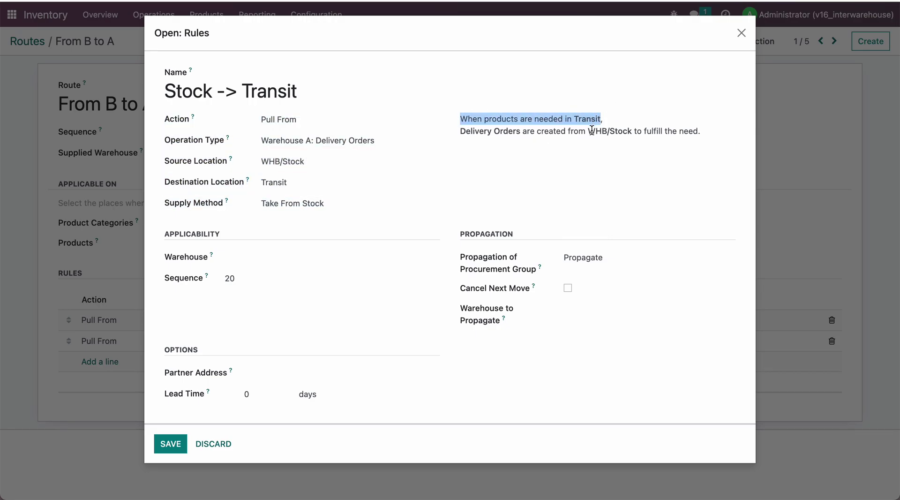
{"action": "left_click_drag", "start_coordinate": [587, 130], "coordinate": [631, 133]}
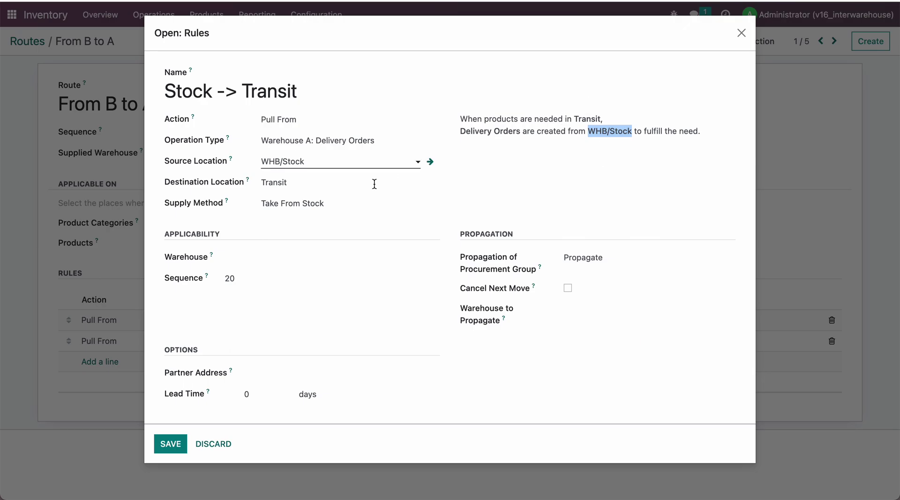
{"action": "left_click", "coordinate": [282, 205]}
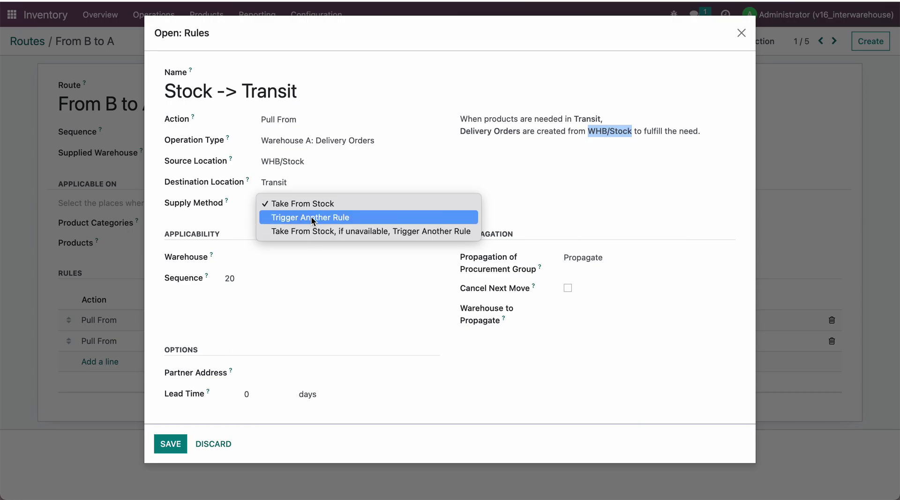
{"action": "left_click", "coordinate": [608, 170]}
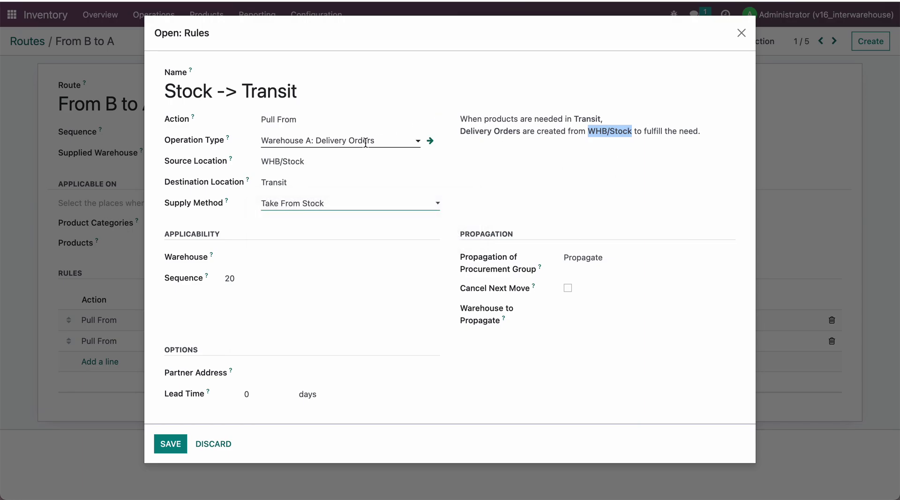
{"action": "left_click_drag", "start_coordinate": [279, 162], "coordinate": [254, 164]}
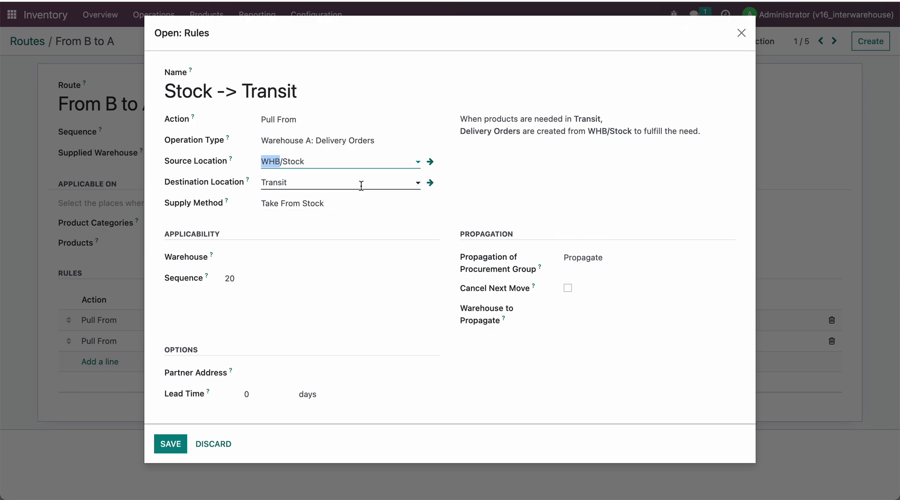
{"action": "left_click", "coordinate": [306, 207]}
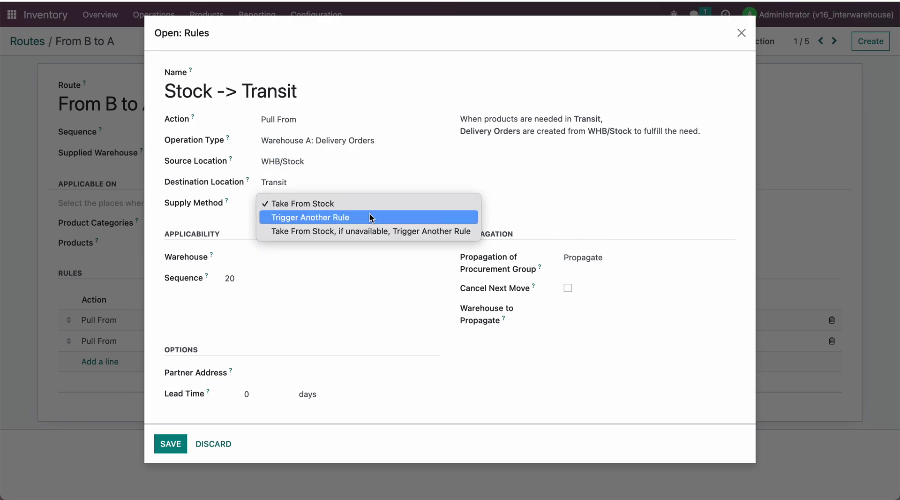
{"action": "left_click", "coordinate": [604, 198]}
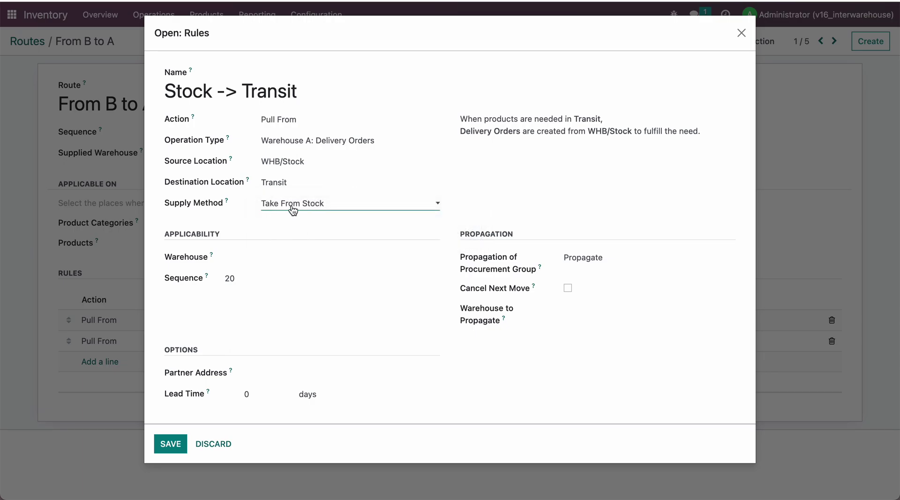
Save the Stock -> Transit rule and the From B to A route
{"action": "left_click", "coordinate": [174, 446]}
{"action": "left_click", "coordinate": [128, 43]}
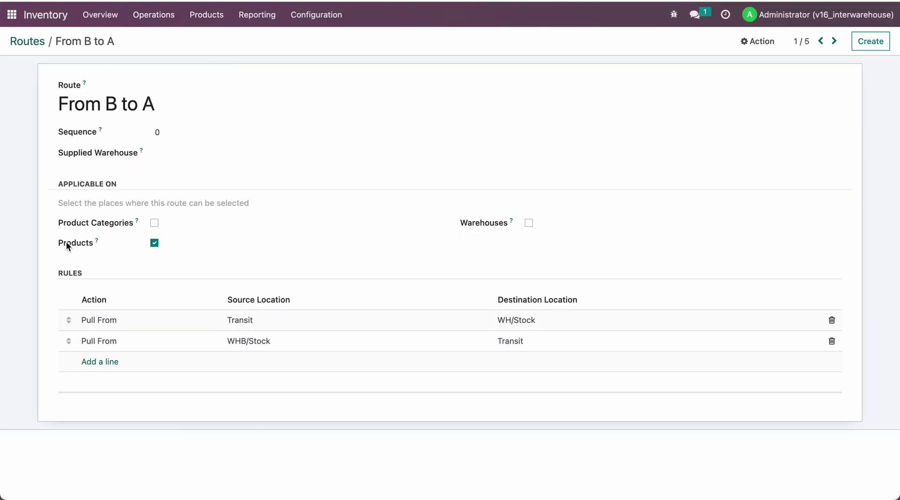
{"action": "left_click_drag", "start_coordinate": [63, 241], "coordinate": [202, 240]}
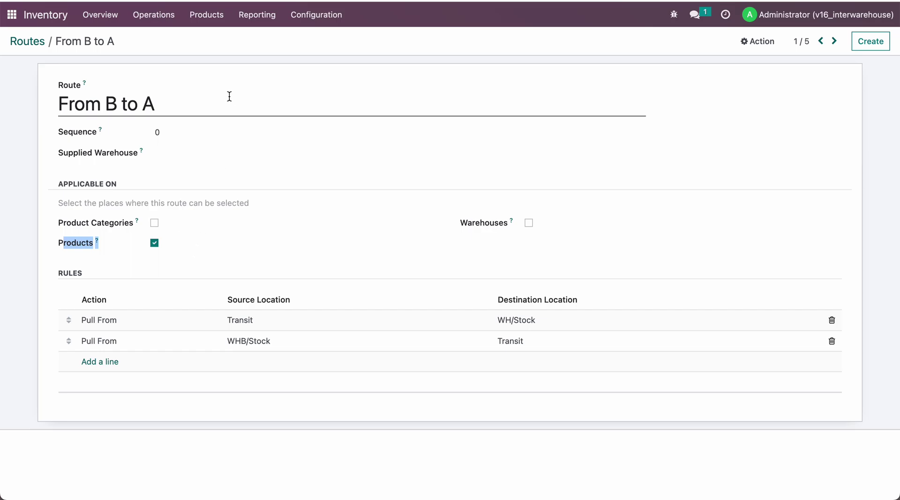
{"action": "left_click", "coordinate": [204, 21]}
Create product 'Test 2' with the From B to A route checked, and open its Reordering Rules
{"action": "left_click", "coordinate": [211, 37]}
{"action": "left_click", "coordinate": [28, 64]}
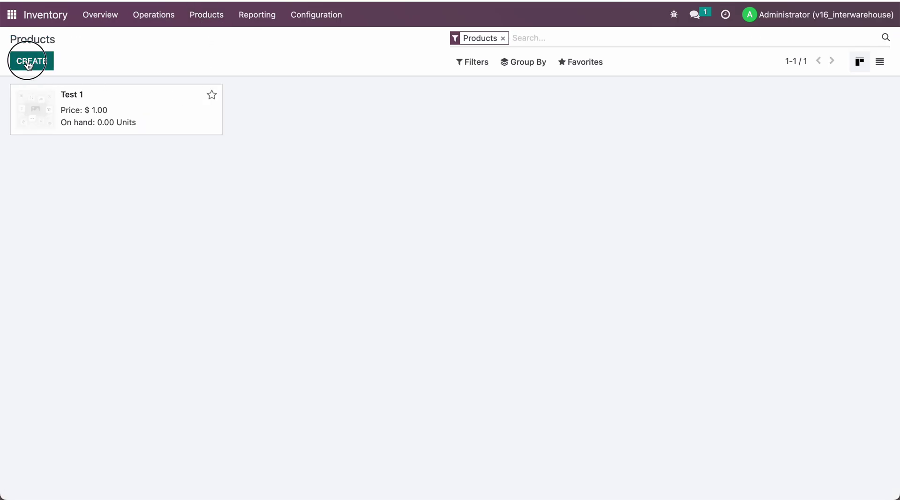
{"action": "type", "text": "Test "}
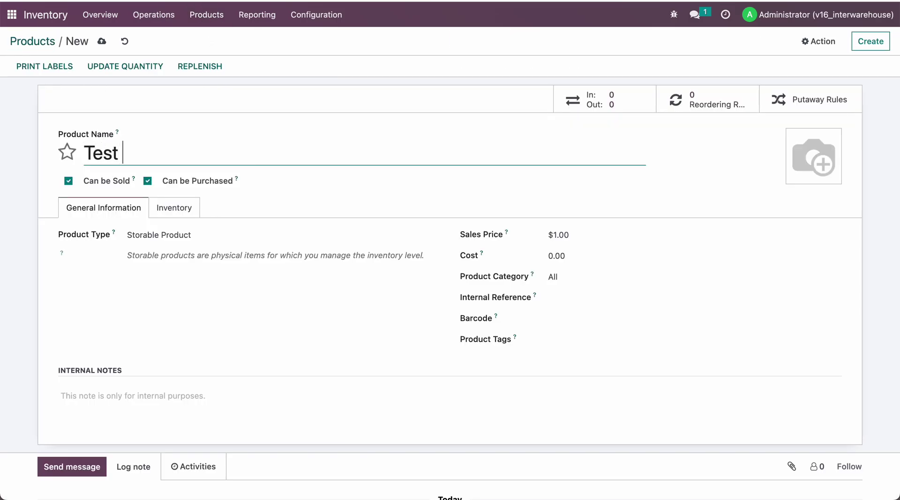
{"action": "type", "text": "2"}
{"action": "left_click", "coordinate": [177, 209]}
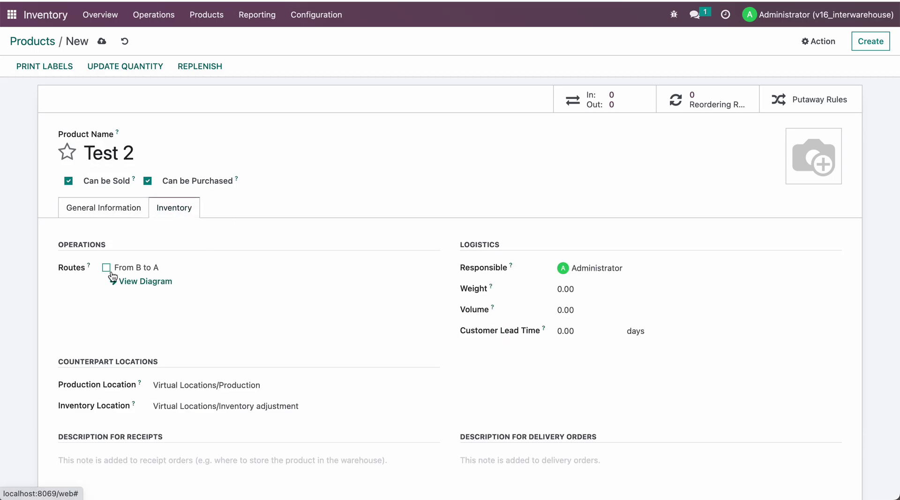
{"action": "left_click", "coordinate": [106, 268]}
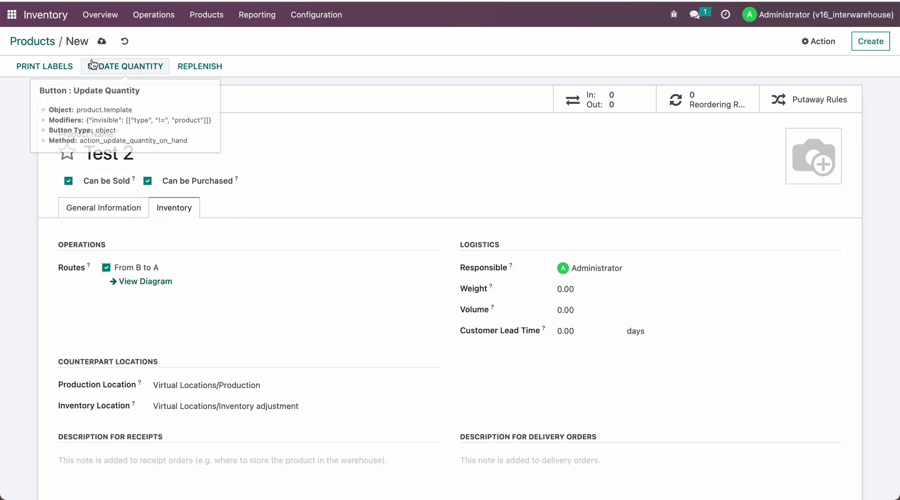
{"action": "left_click", "coordinate": [102, 41]}
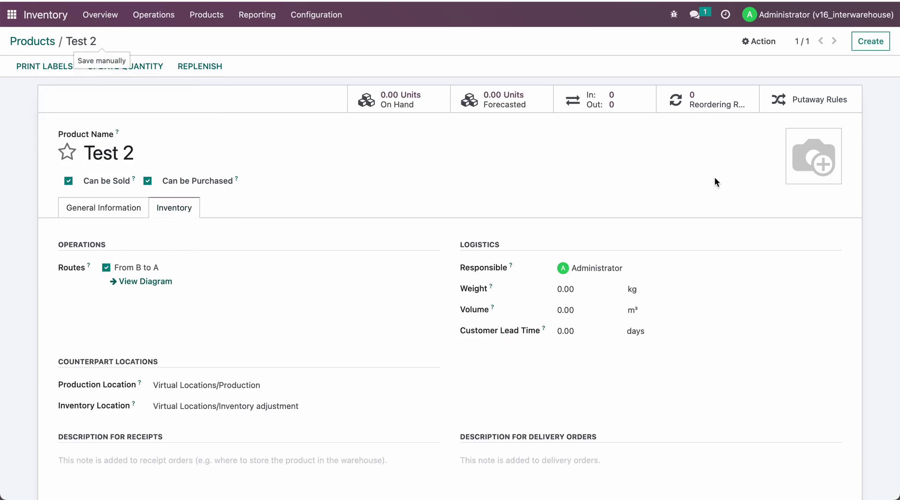
{"action": "left_click", "coordinate": [713, 108]}
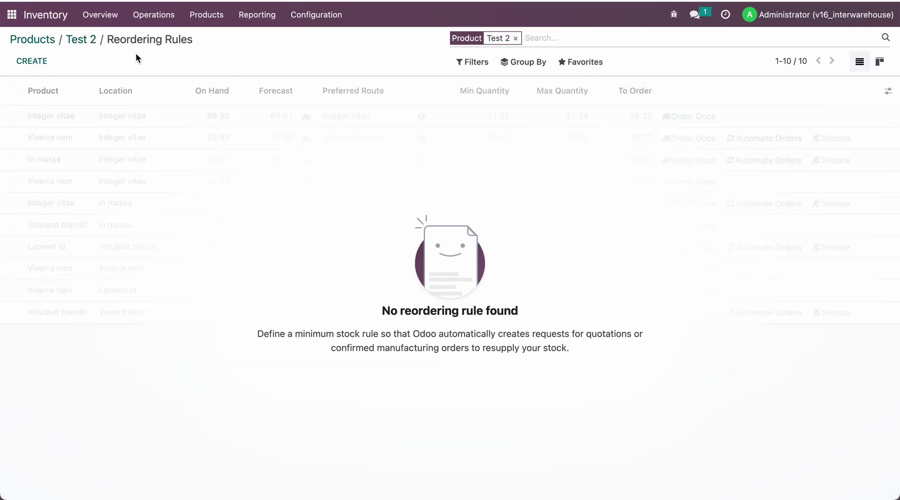
Add a reordering rule with Min 10 and Max 20, save it, and run Order Once
{"action": "left_click", "coordinate": [30, 61]}
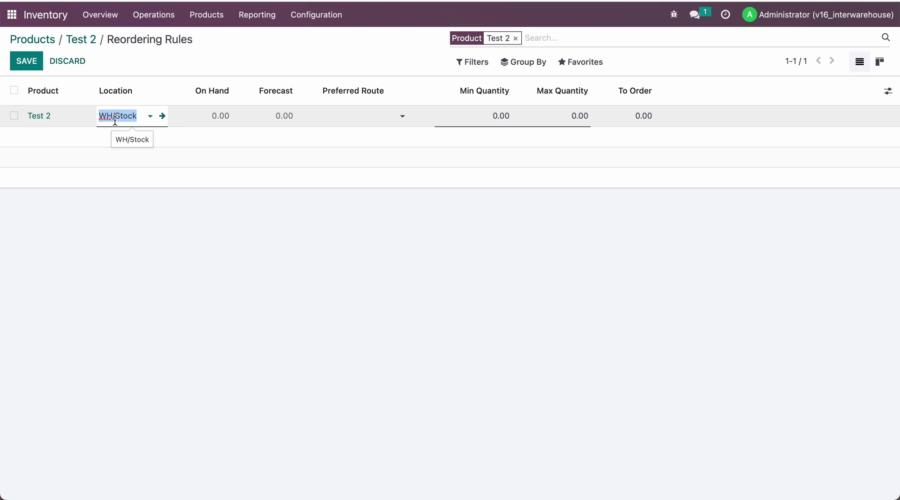
{"action": "left_click", "coordinate": [471, 116]}
{"action": "type", "text": "10"}
{"action": "key", "text": "Tab"}
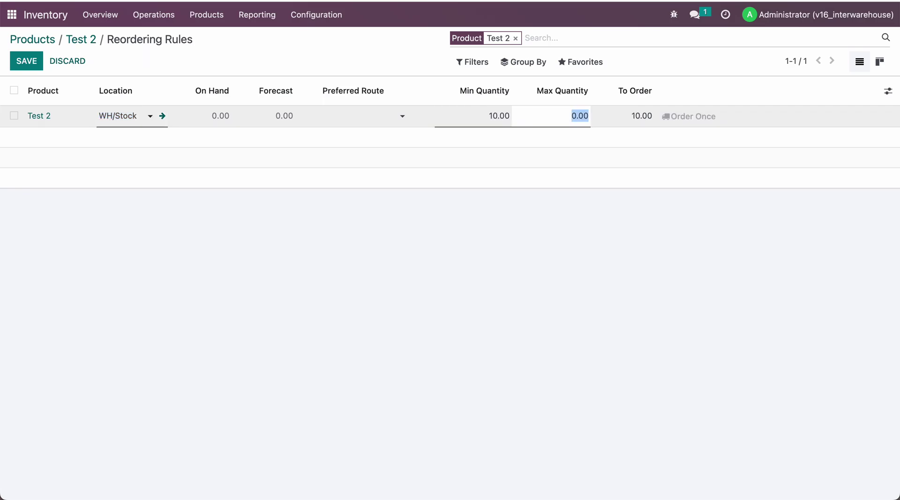
{"action": "type", "text": "20"}
{"action": "left_click", "coordinate": [547, 279]}
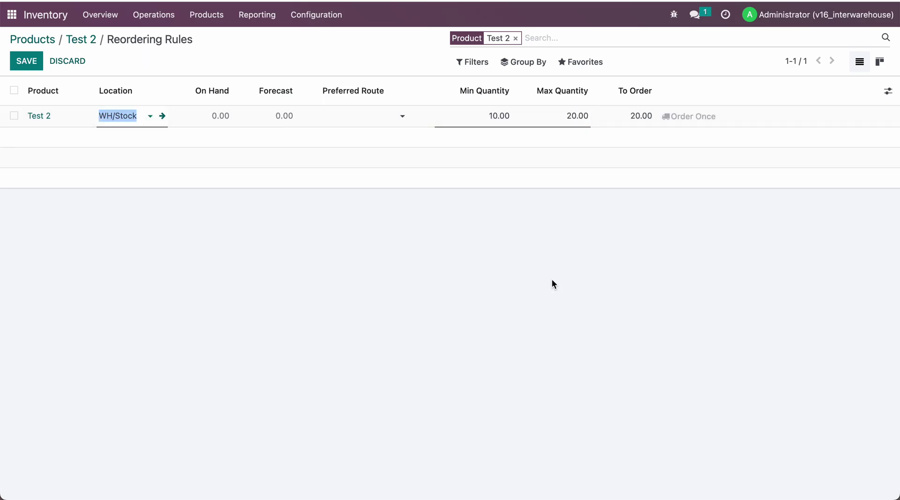
{"action": "left_click", "coordinate": [686, 118]}
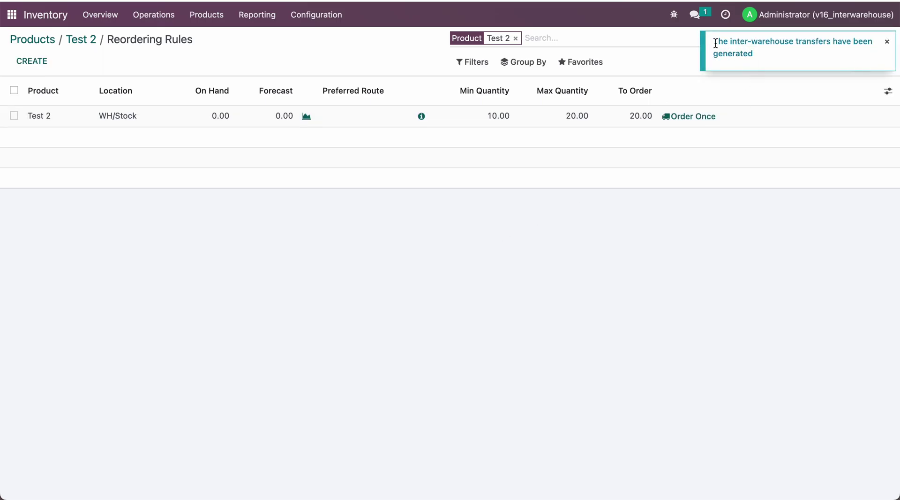
{"action": "left_click_drag", "start_coordinate": [716, 43], "coordinate": [798, 67]}
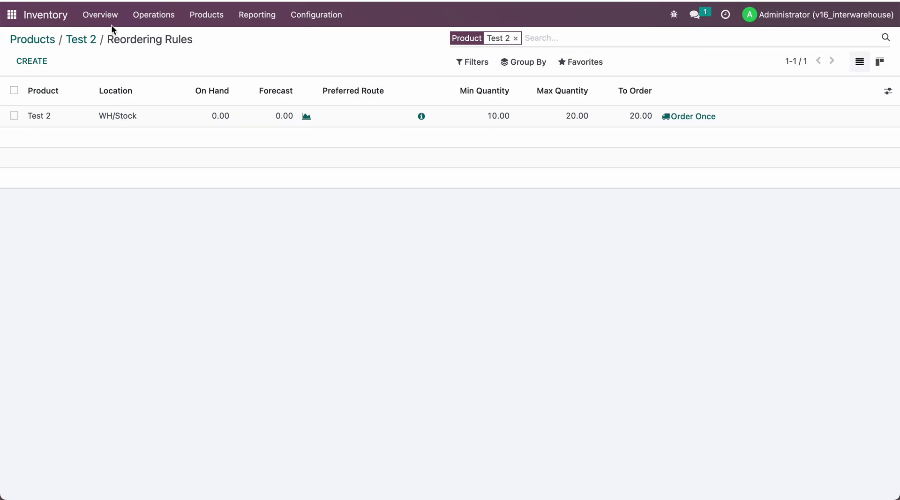
Review Warehouse A's waiting transfers and open delivery WH/OUT/00001 with Test 1 and Test 2 at 20 each
{"action": "left_click", "coordinate": [100, 21]}
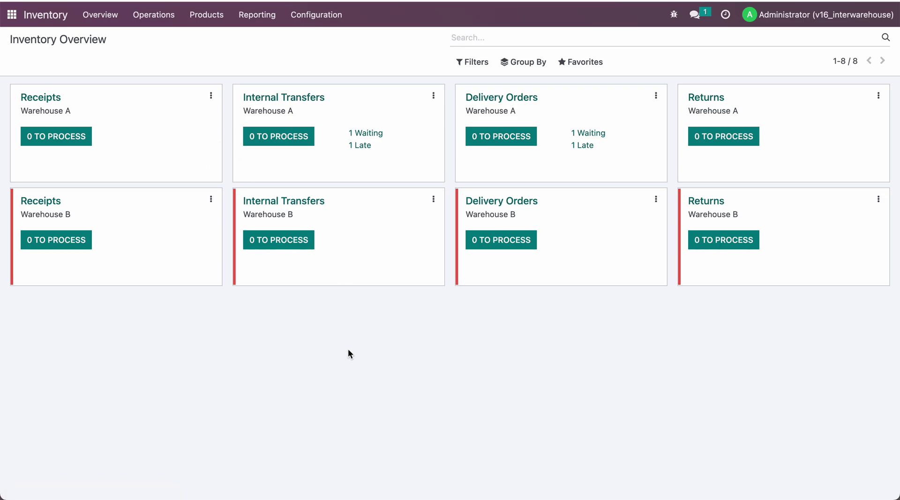
{"action": "left_click", "coordinate": [362, 134]}
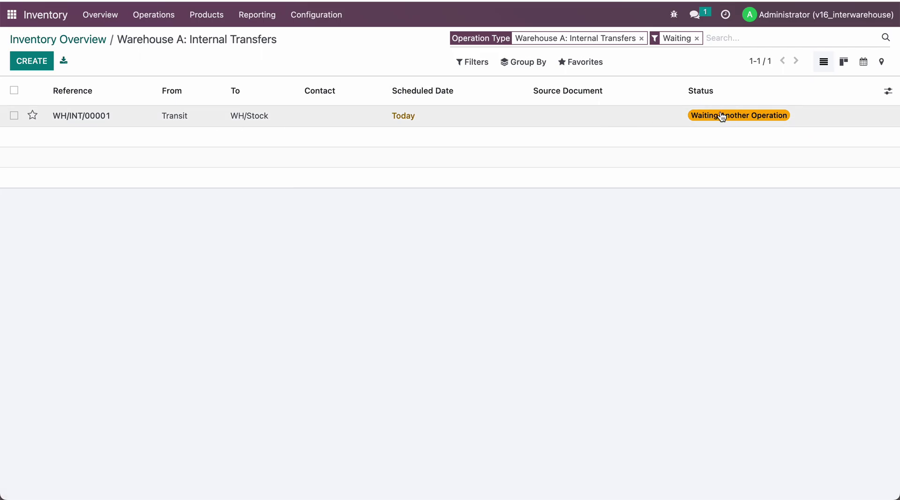
{"action": "left_click", "coordinate": [85, 43]}
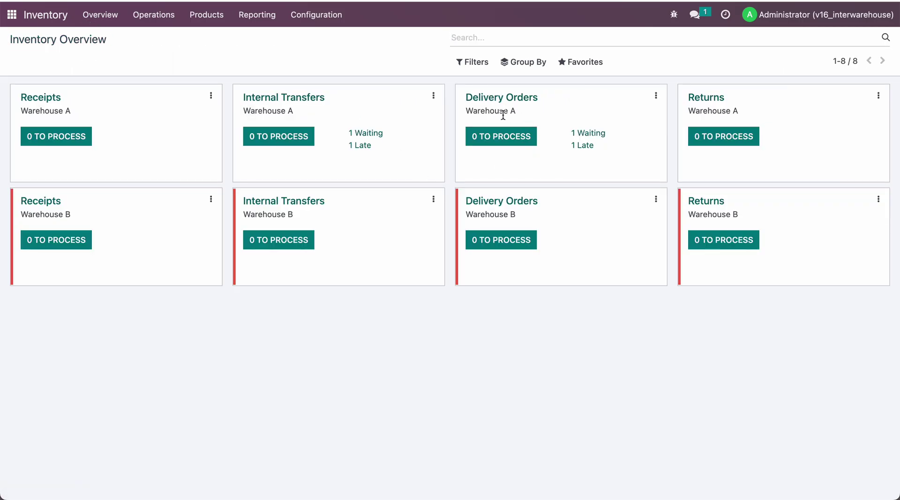
{"action": "left_click", "coordinate": [592, 134]}
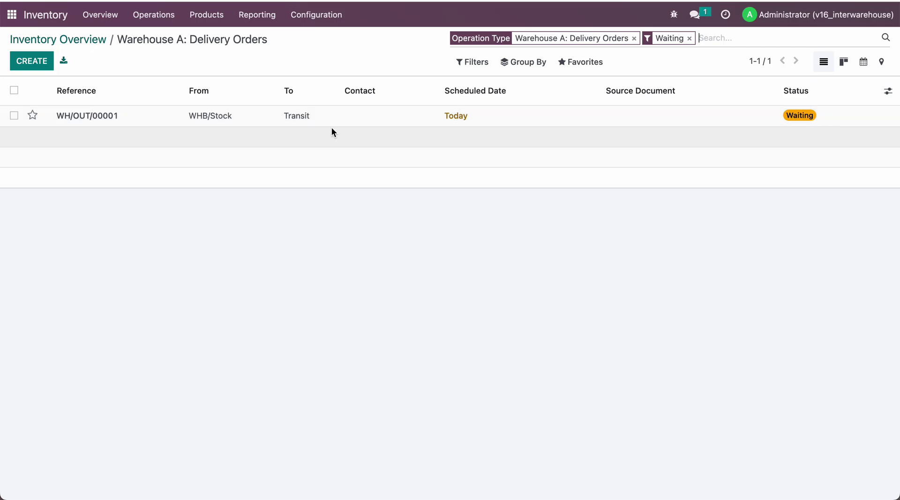
{"action": "left_click", "coordinate": [211, 121]}
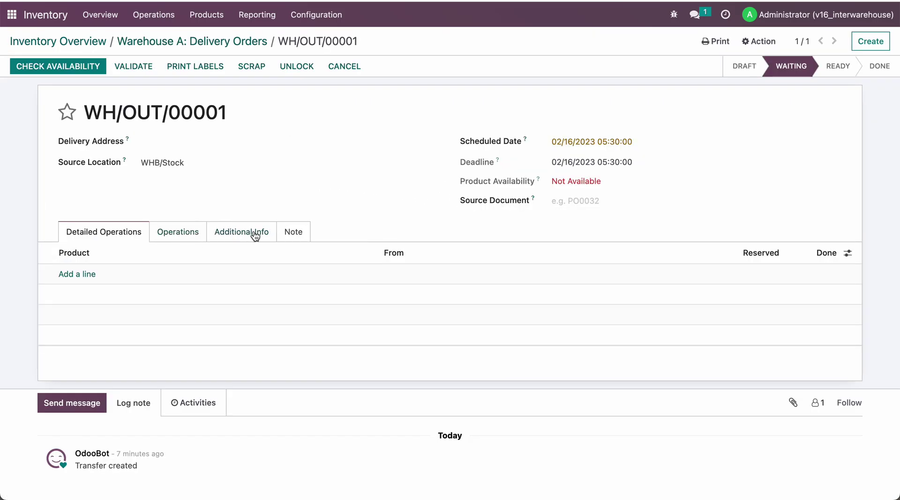
{"action": "left_click", "coordinate": [180, 236]}
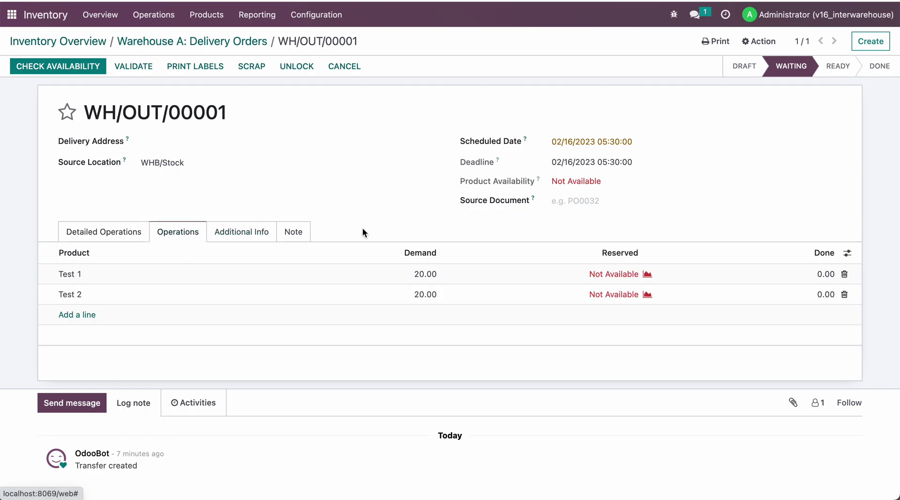
{"action": "left_click", "coordinate": [239, 233]}
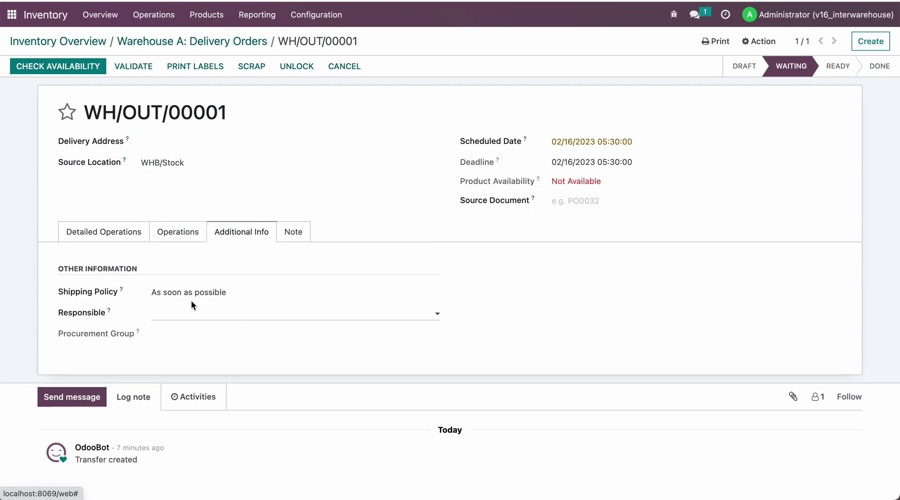
{"action": "left_click", "coordinate": [181, 235]}
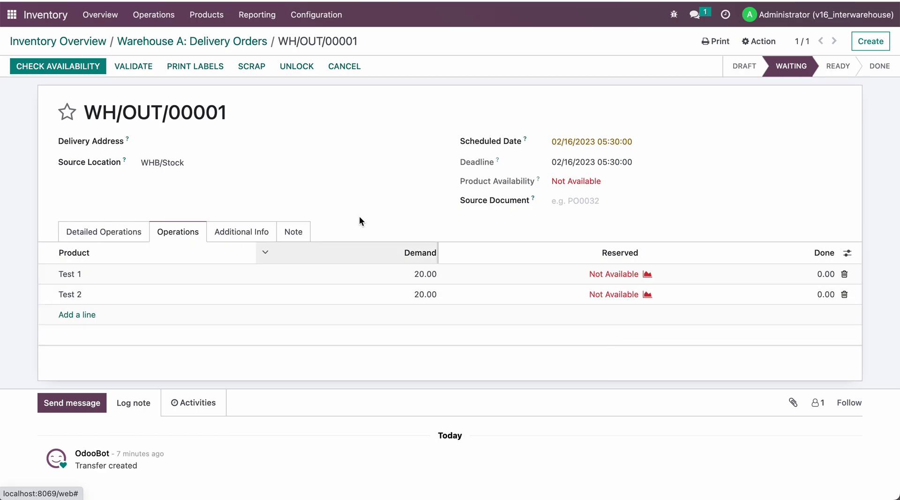
Cancel delivery WH/OUT/00001, dismissing the error message that appears
{"action": "left_click", "coordinate": [344, 65]}
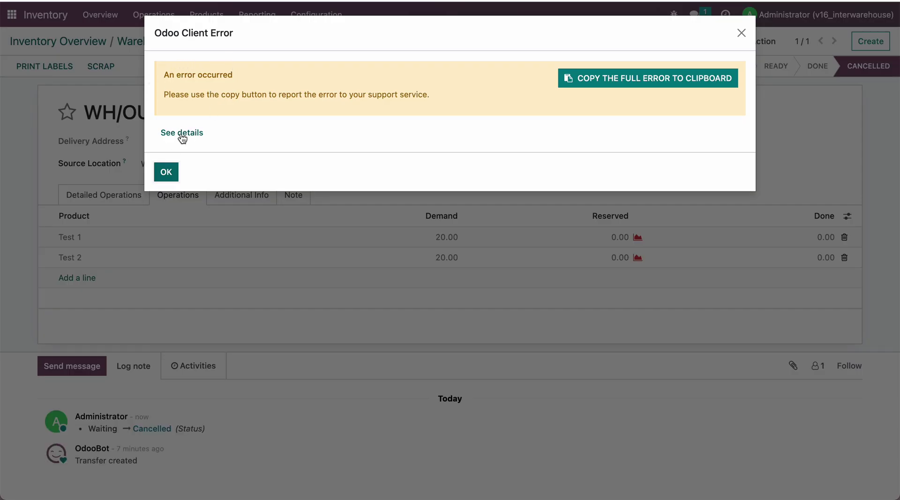
{"action": "left_click", "coordinate": [182, 133]}
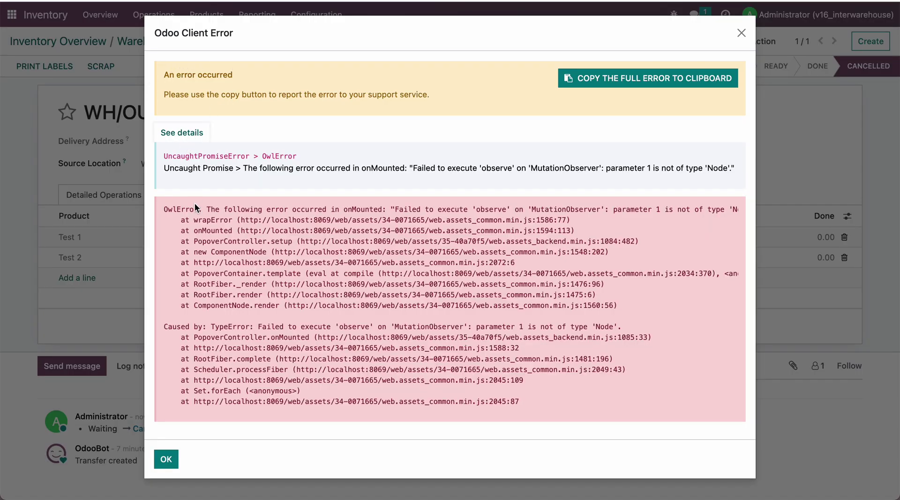
{"action": "left_click", "coordinate": [165, 457]}
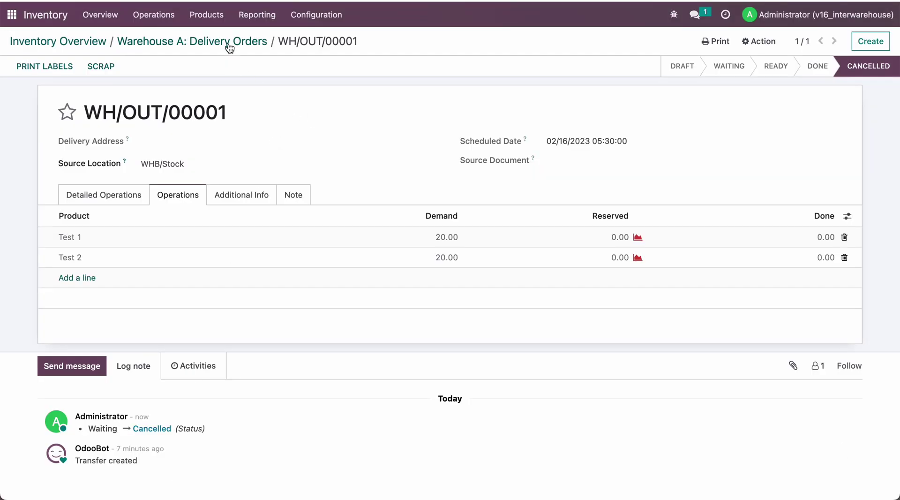
{"action": "left_click", "coordinate": [229, 43]}
{"action": "left_click", "coordinate": [80, 43]}
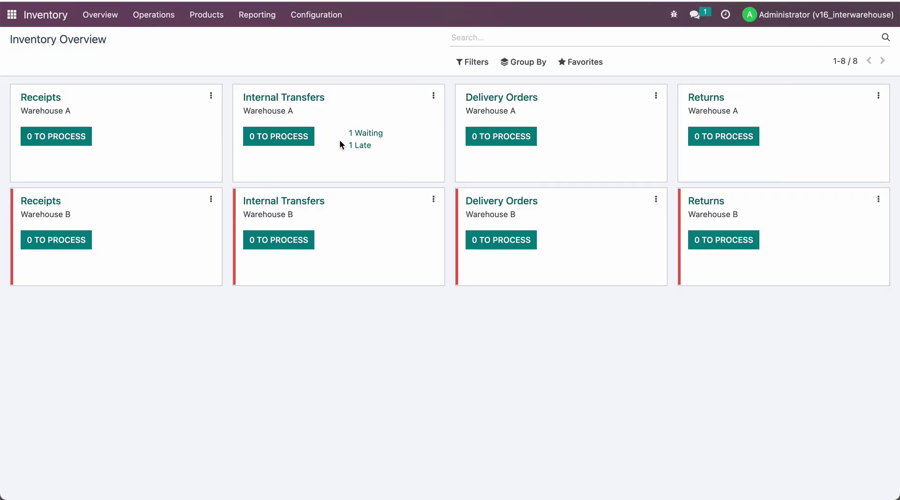
Cancel Warehouse A's waiting internal transfer WH/INT/00001 and return to the overview
{"action": "left_click", "coordinate": [366, 134]}
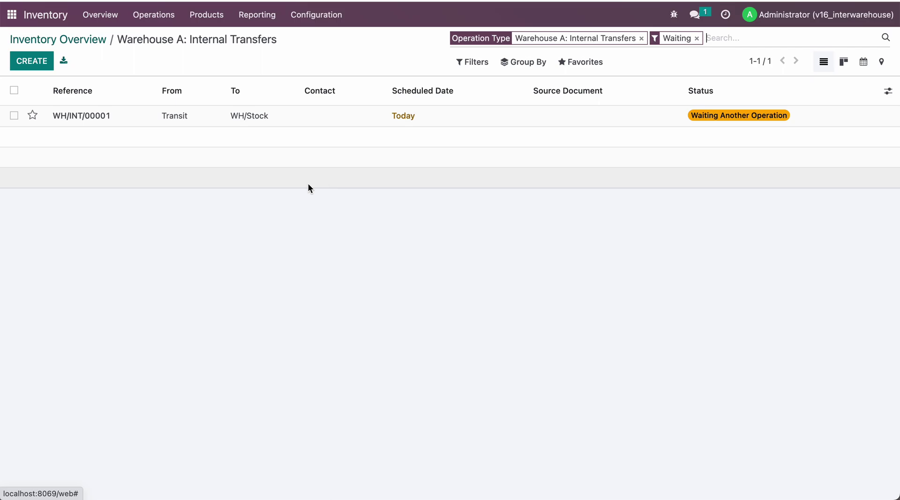
{"action": "left_click", "coordinate": [202, 123]}
{"action": "left_click", "coordinate": [347, 67]}
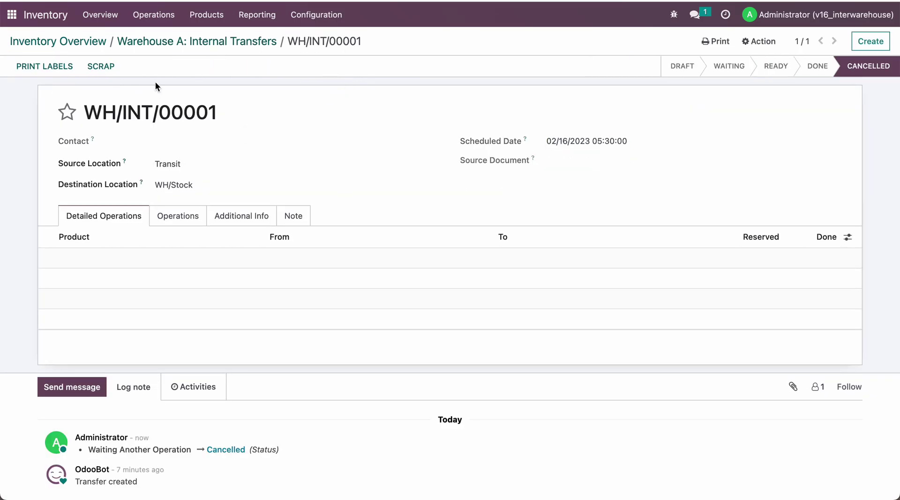
{"action": "left_click", "coordinate": [164, 47]}
{"action": "left_click", "coordinate": [82, 42]}
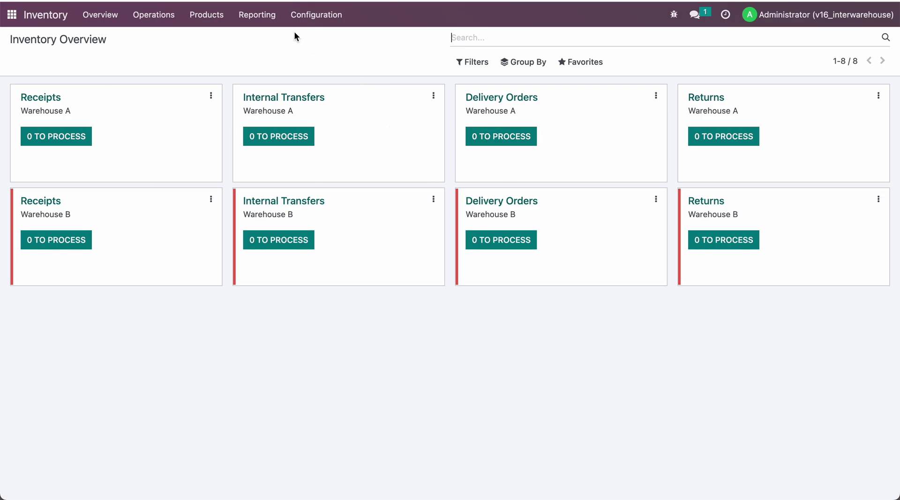
Run Order Once again on Test 2's Min/Max reordering rule, then return to the Overview
{"action": "left_click", "coordinate": [209, 16]}
{"action": "left_click", "coordinate": [212, 42]}
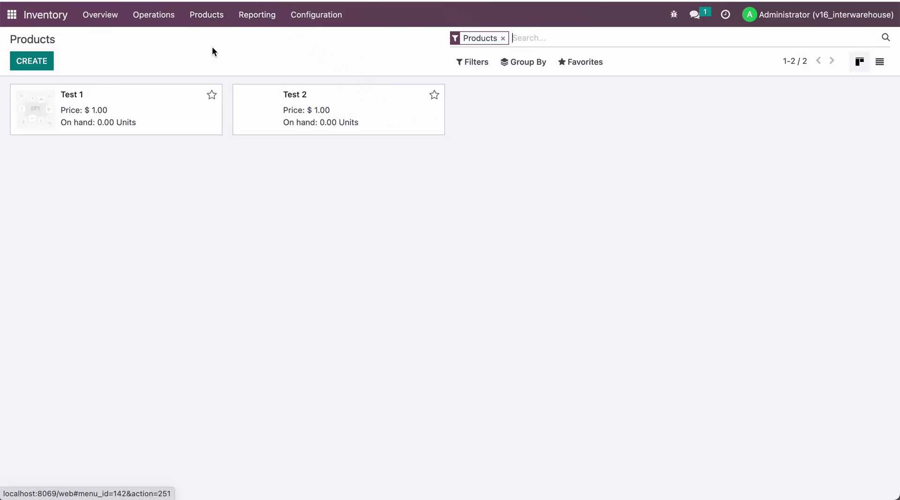
{"action": "left_click", "coordinate": [371, 104]}
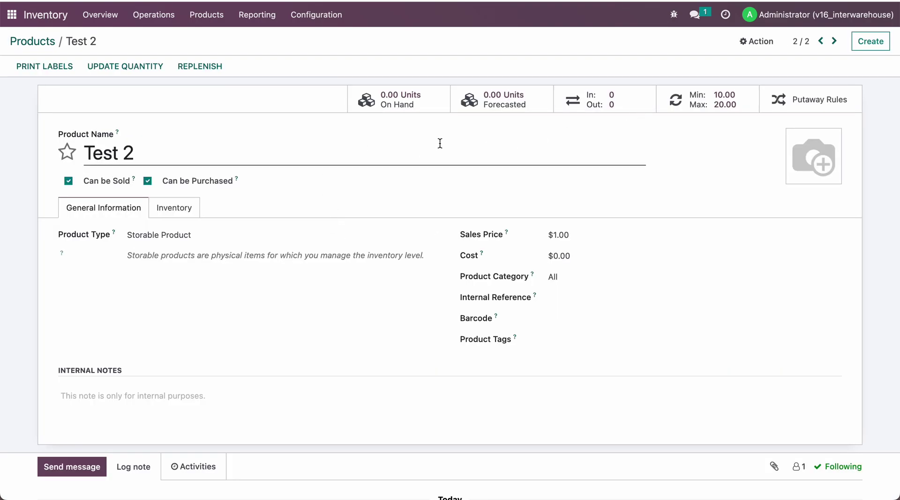
{"action": "left_click", "coordinate": [691, 99]}
{"action": "left_click", "coordinate": [824, 117]}
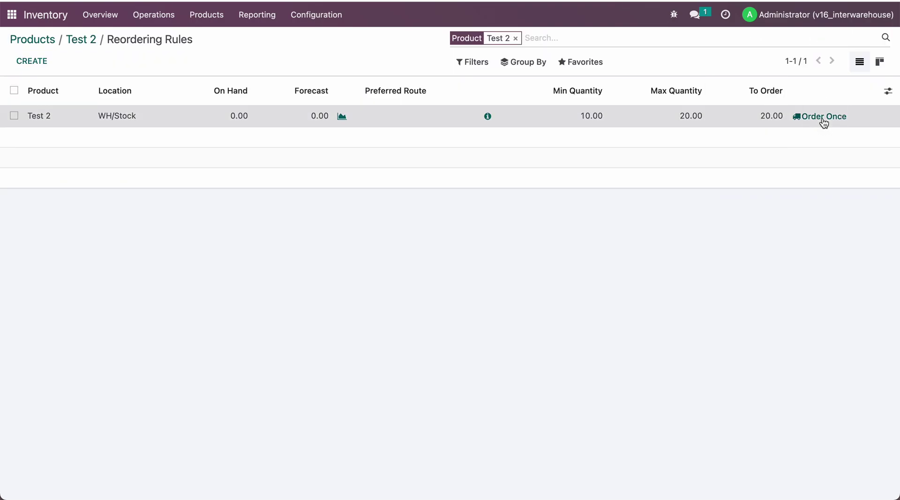
{"action": "left_click", "coordinate": [103, 15]}
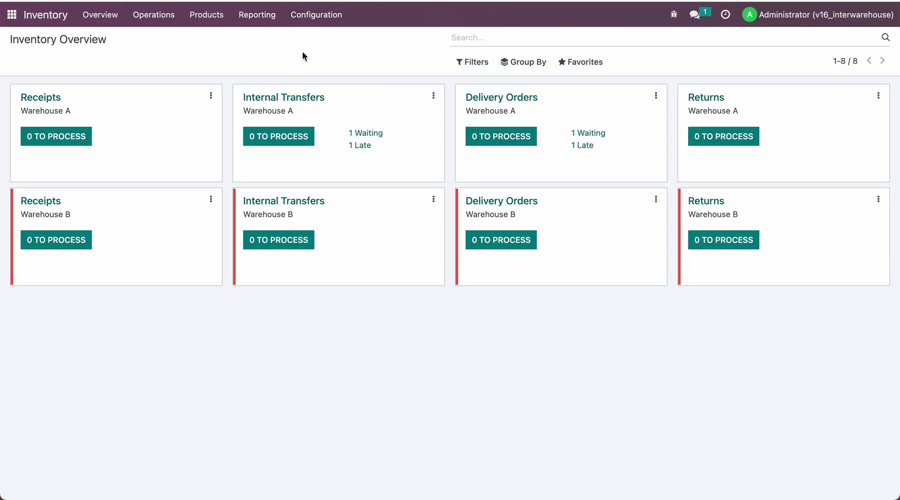
Open the From B to A route's WHB/Stock-to-Transit rule and clear its warehouse
{"action": "left_click", "coordinate": [316, 16]}
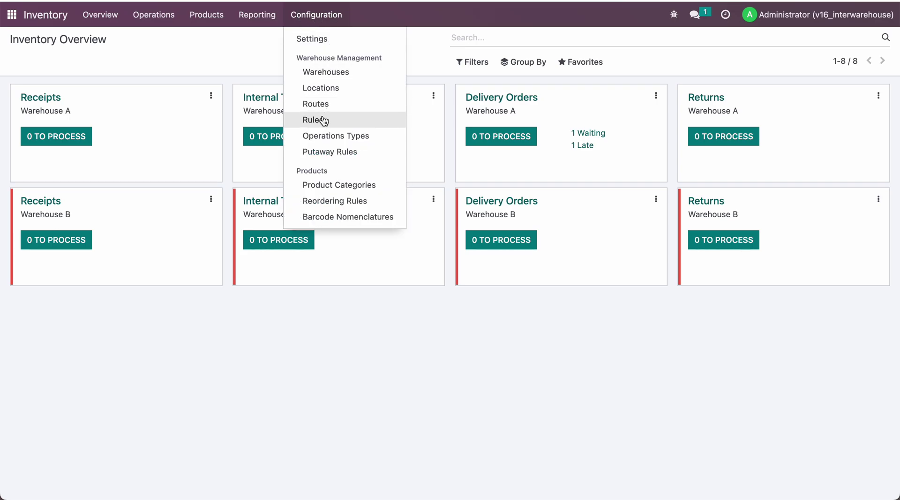
{"action": "left_click", "coordinate": [326, 104]}
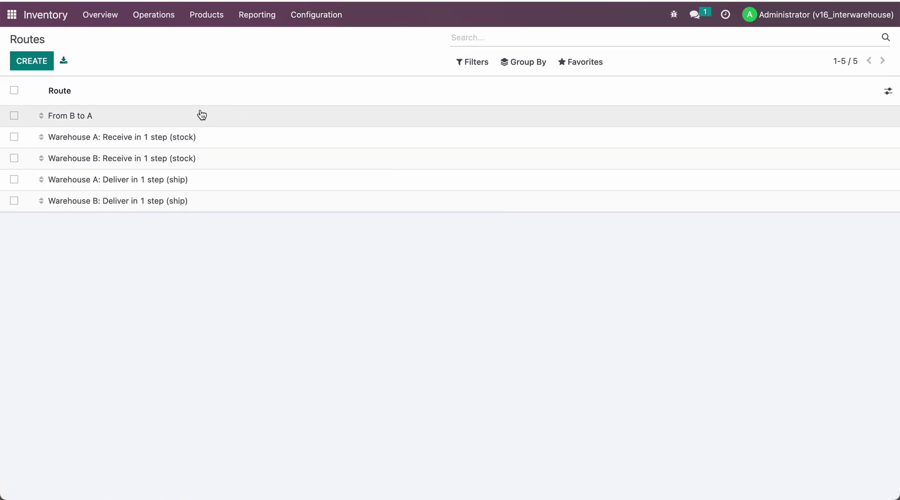
{"action": "left_click", "coordinate": [179, 116]}
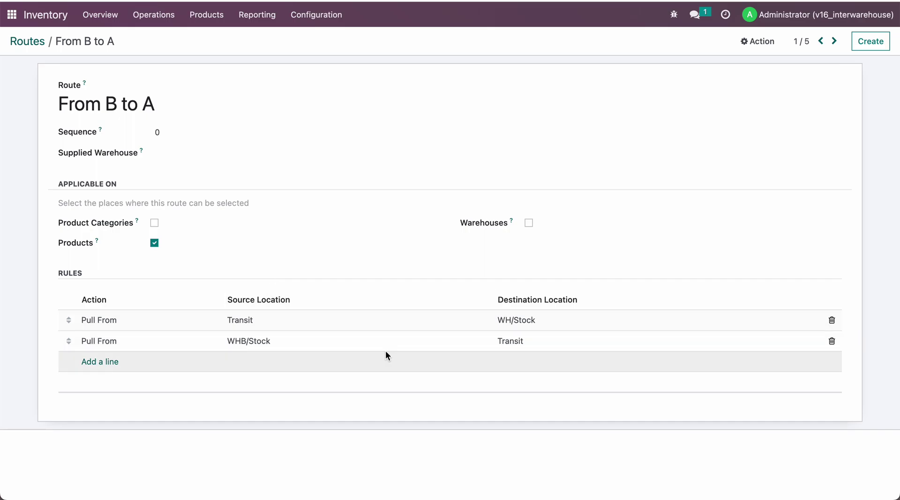
{"action": "left_click", "coordinate": [375, 346]}
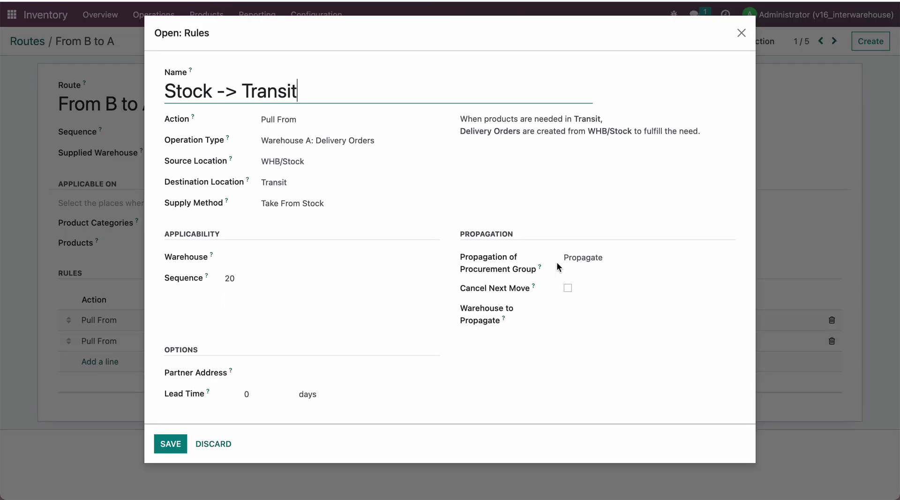
{"action": "left_click", "coordinate": [287, 257]}
{"action": "left_click", "coordinate": [275, 293]}
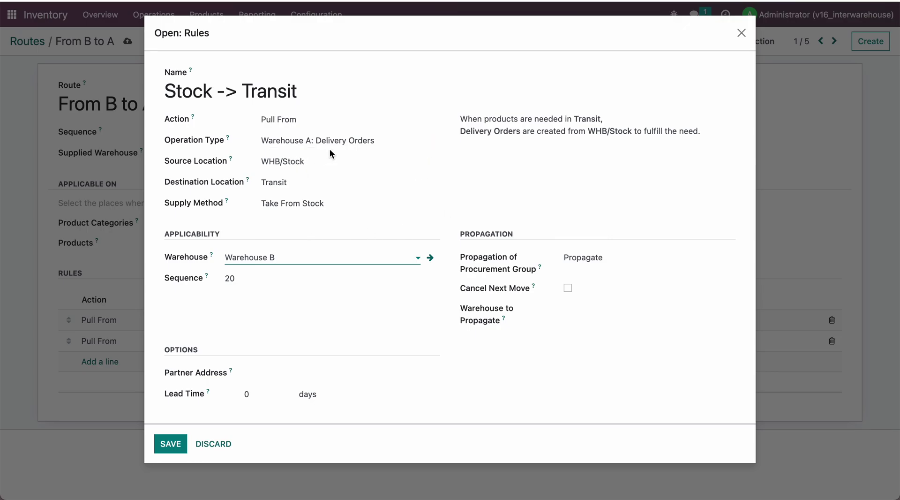
{"action": "left_click_drag", "start_coordinate": [291, 256], "coordinate": [153, 256]}
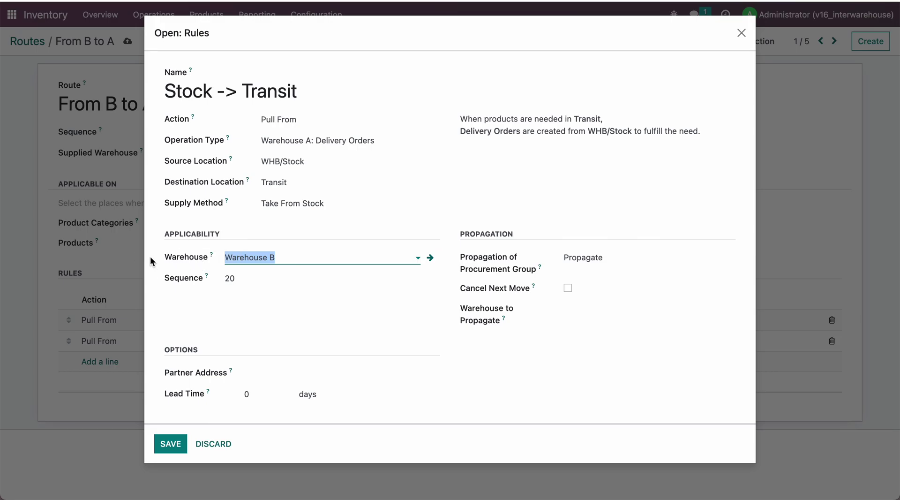
{"action": "key", "text": "BackSpace"}
Set the rule's operation type to Warehouse B: Delivery Orders and destination to Transit, then save
{"action": "left_click", "coordinate": [334, 141]}
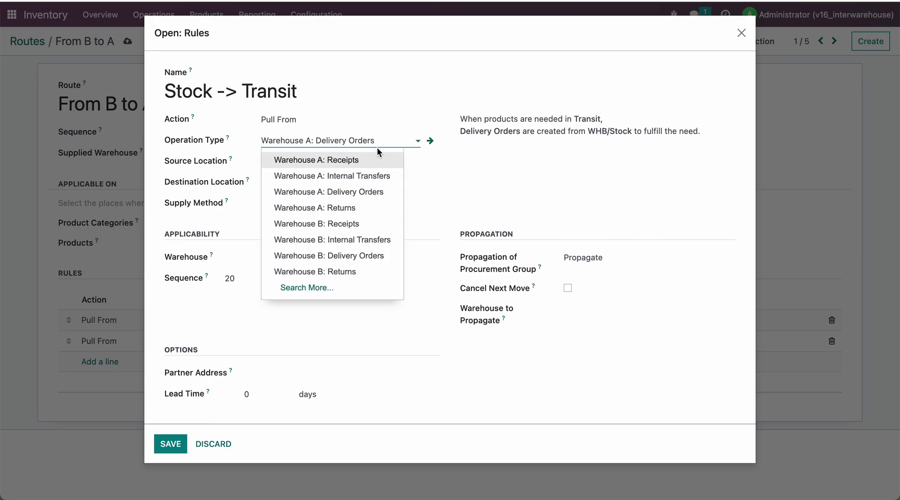
{"action": "left_click_drag", "start_coordinate": [377, 147], "coordinate": [220, 146]}
{"action": "type", "text": "deli"}
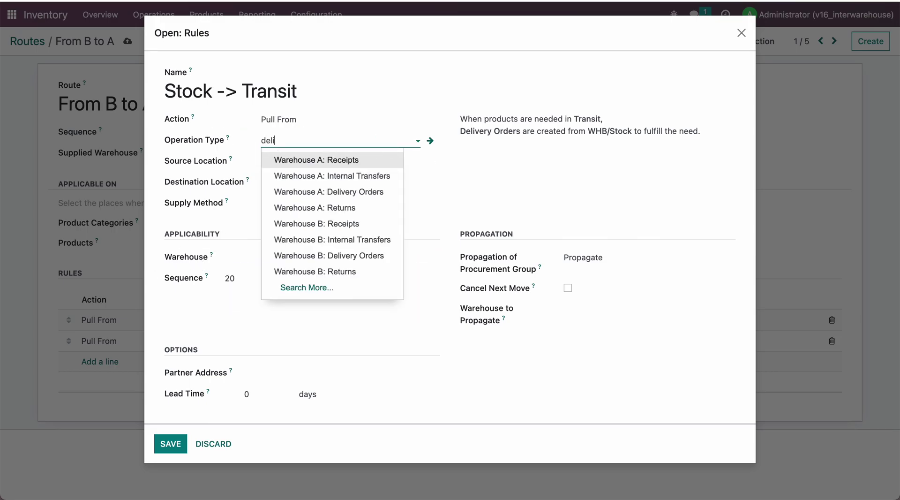
{"action": "left_click", "coordinate": [318, 176]}
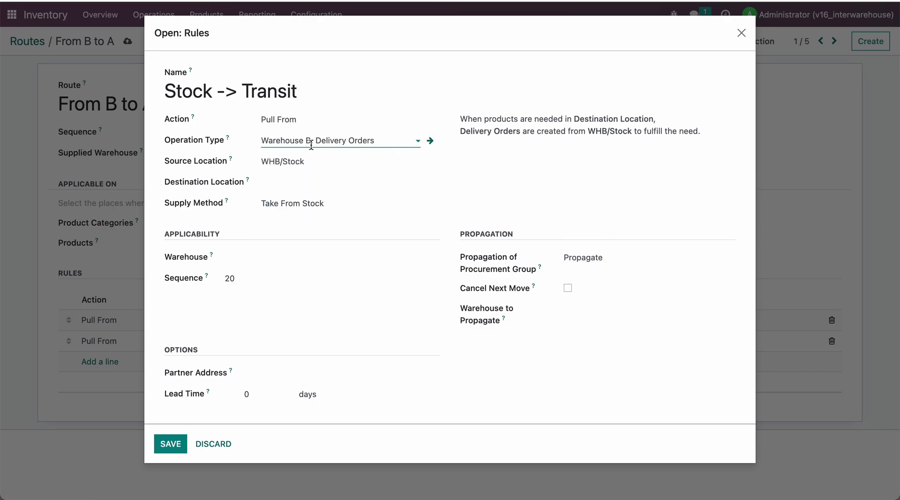
{"action": "left_click", "coordinate": [307, 177]}
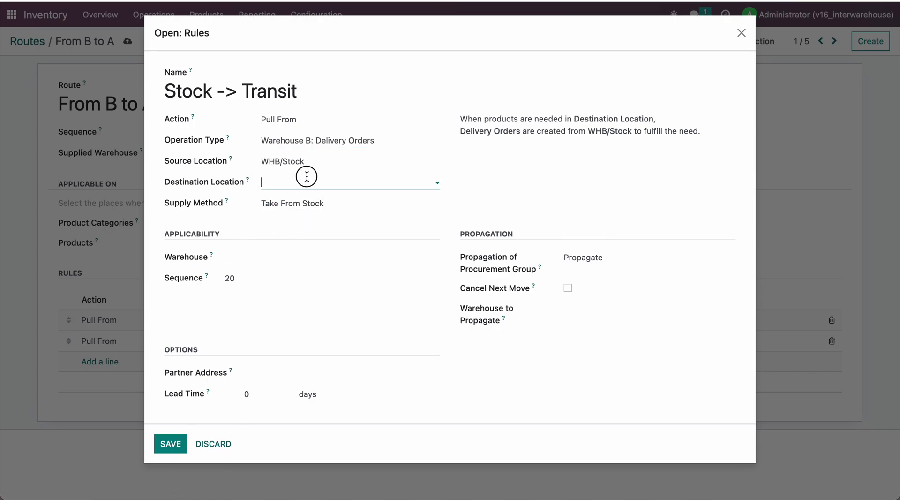
{"action": "type", "text": "tran"}
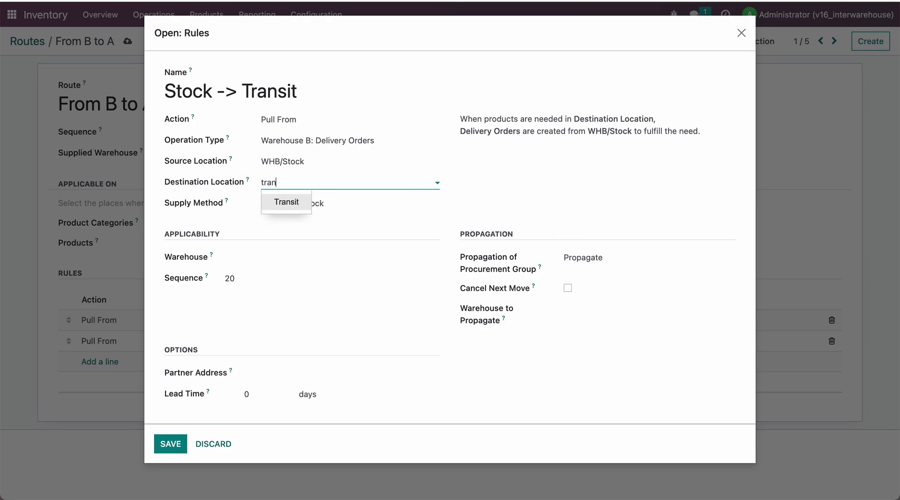
{"action": "key", "text": "Return"}
{"action": "left_click", "coordinate": [496, 175]}
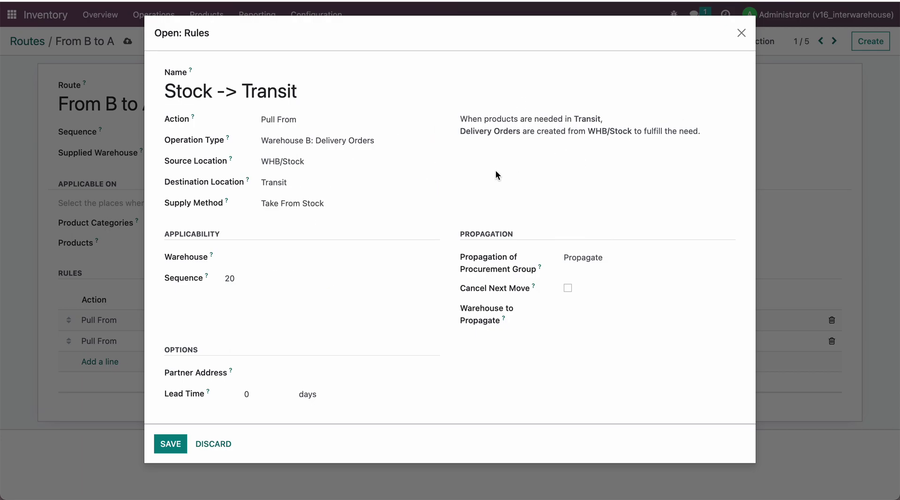
{"action": "left_click", "coordinate": [164, 442]}
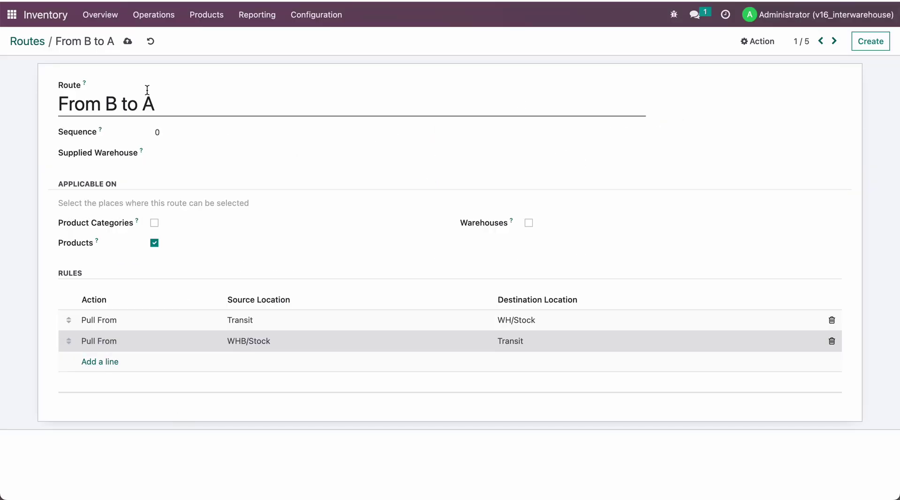
Open the Test 2 product from the products list
{"action": "left_click", "coordinate": [206, 14]}
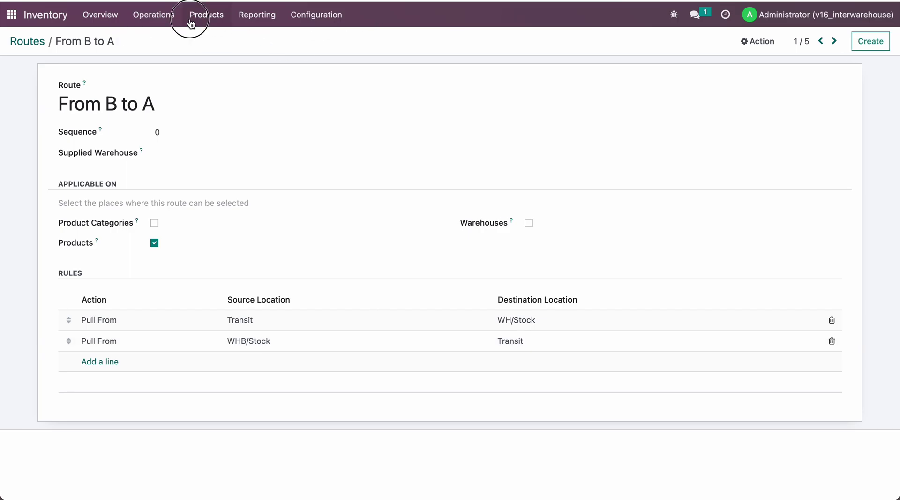
{"action": "left_click", "coordinate": [226, 42]}
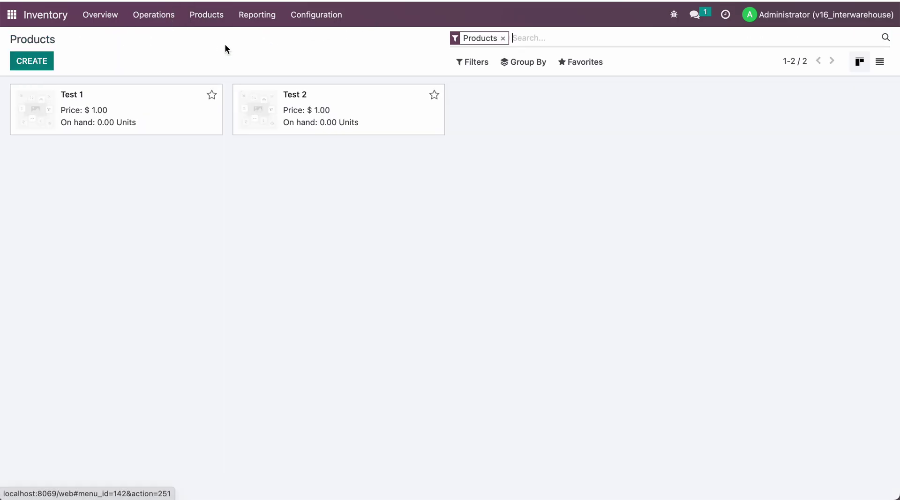
{"action": "left_click", "coordinate": [386, 115]}
Cancel Warehouse A's waiting delivery order WH/OUT/00002
{"action": "left_click", "coordinate": [100, 15]}
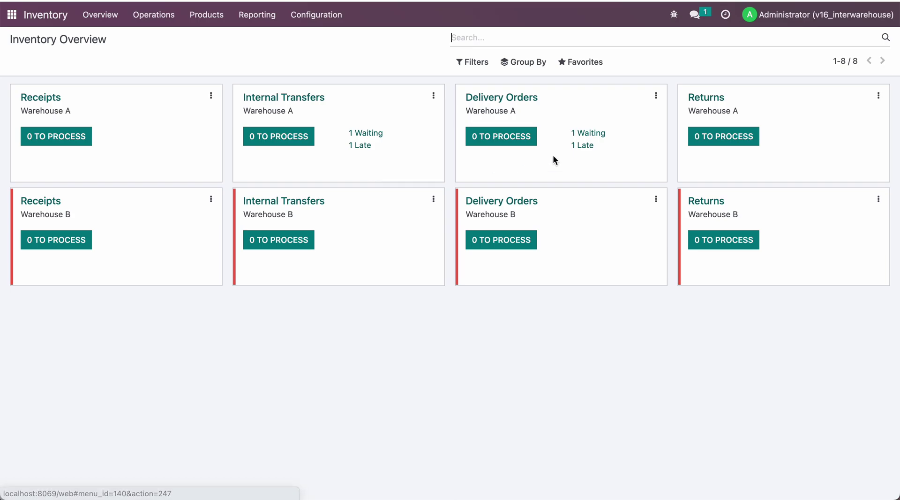
{"action": "left_click", "coordinate": [593, 134]}
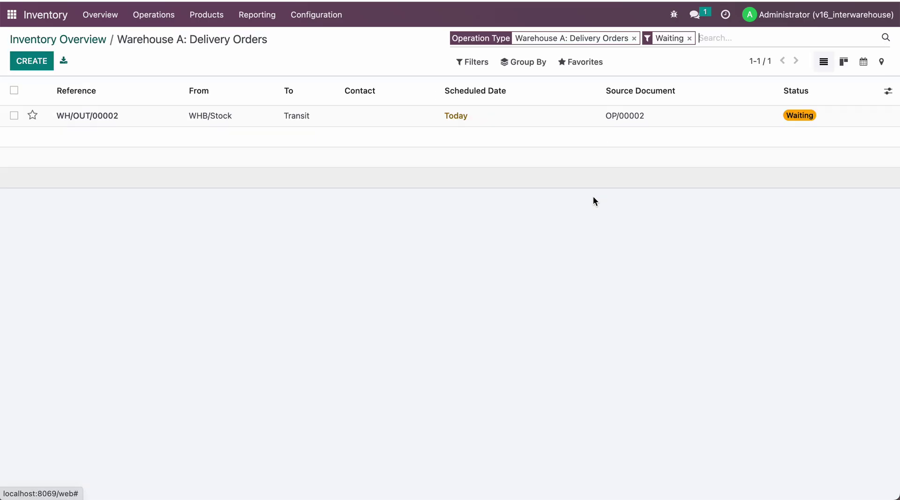
{"action": "left_click", "coordinate": [174, 119]}
{"action": "left_click", "coordinate": [362, 68]}
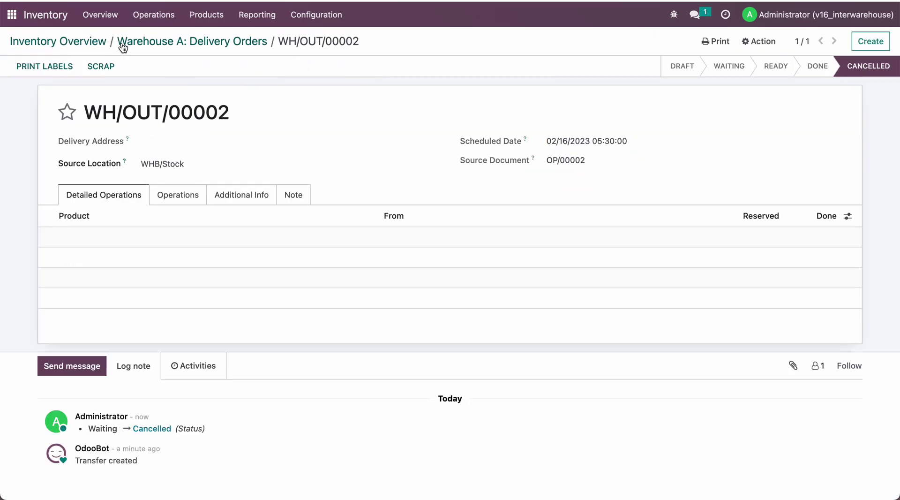
Cancel Warehouse A's waiting internal transfer WH/INT/00002
{"action": "left_click", "coordinate": [91, 41]}
{"action": "left_click", "coordinate": [362, 133]}
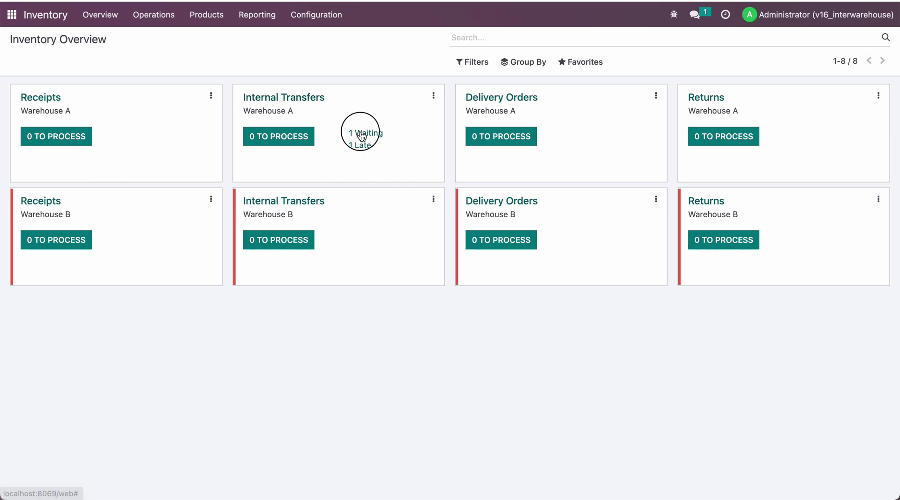
{"action": "left_click", "coordinate": [334, 117]}
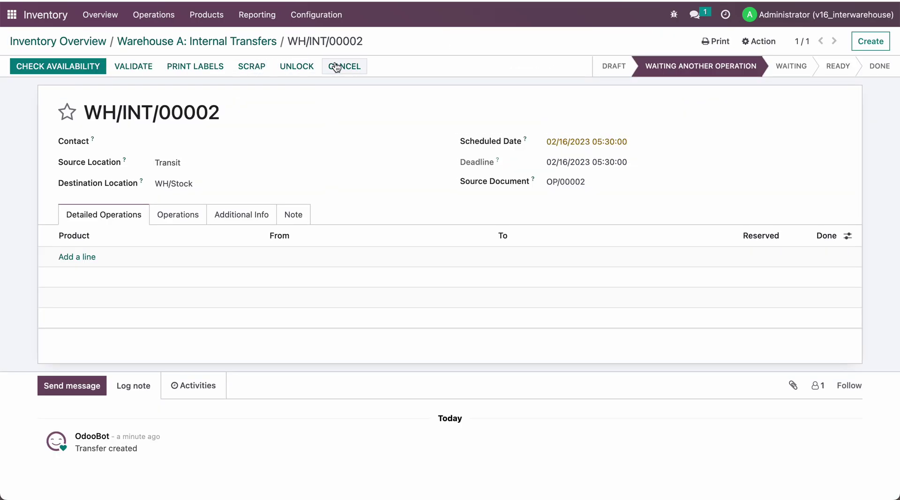
{"action": "left_click", "coordinate": [335, 66]}
Open the Test 2 product from the products list
{"action": "left_click", "coordinate": [211, 17]}
{"action": "left_click", "coordinate": [211, 38]}
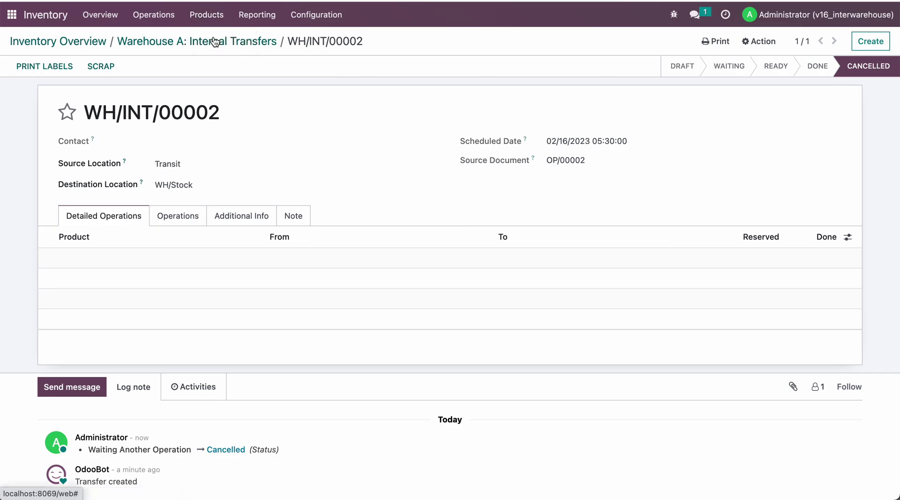
{"action": "left_click", "coordinate": [376, 110]}
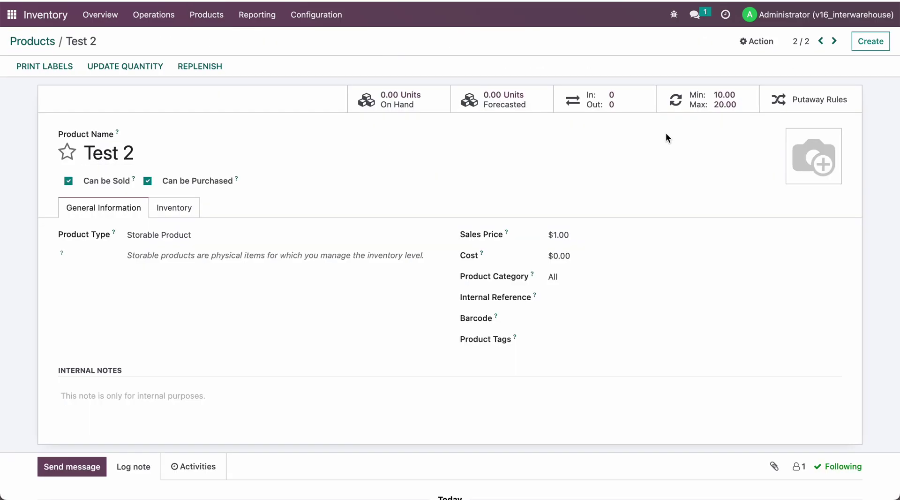
Run Order Once on Test 2's reordering rule to generate the B-to-A transfers
{"action": "left_click", "coordinate": [692, 107]}
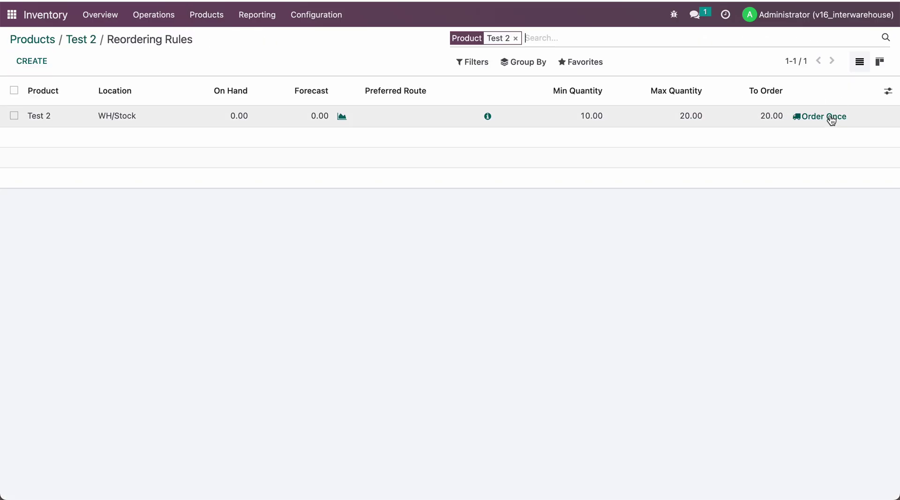
{"action": "left_click", "coordinate": [831, 117]}
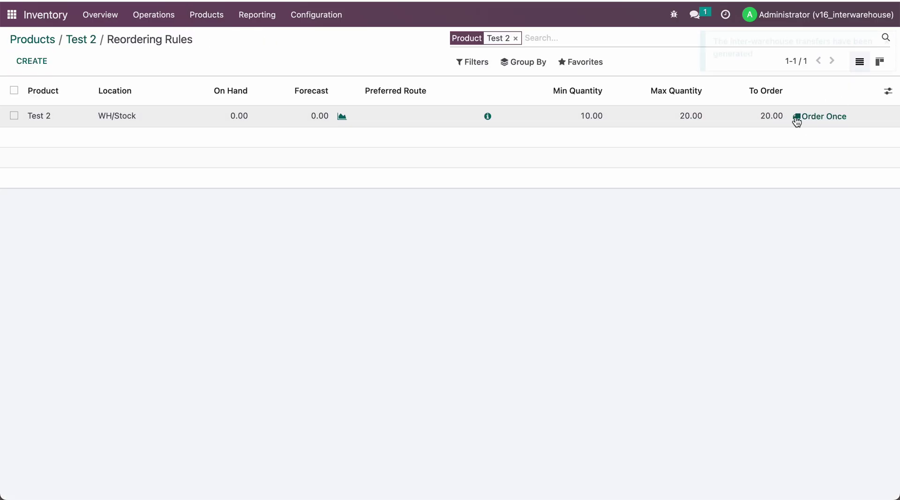
{"action": "left_click", "coordinate": [100, 17]}
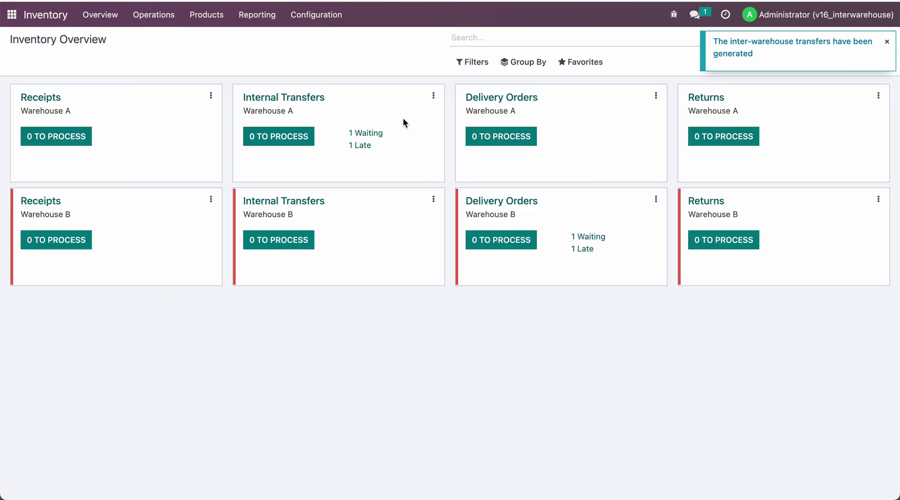
Open Warehouse B's waiting delivery WHB/OUT/00001 and go to its Test 2 product
{"action": "left_click", "coordinate": [589, 238]}
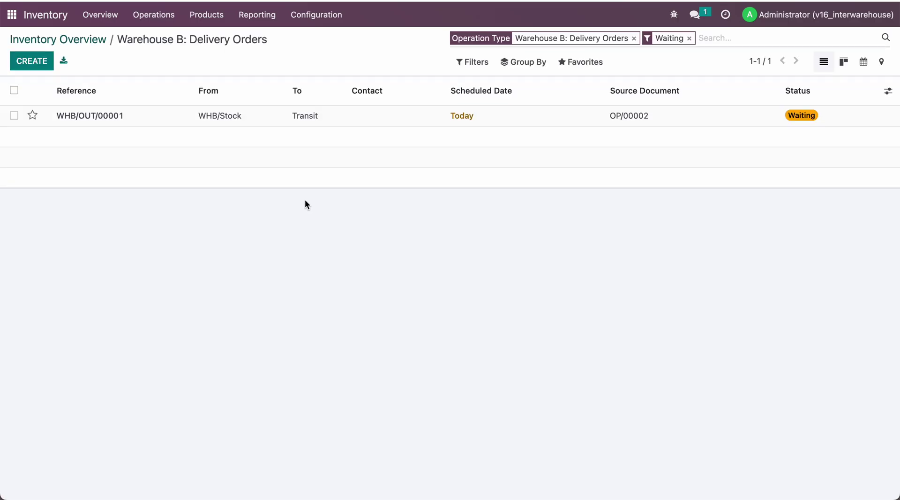
{"action": "left_click", "coordinate": [276, 122]}
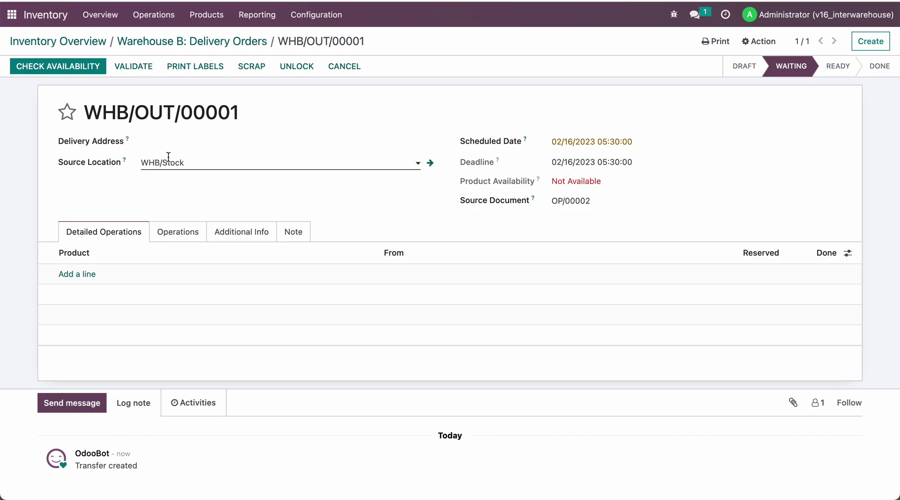
{"action": "left_click", "coordinate": [151, 162]}
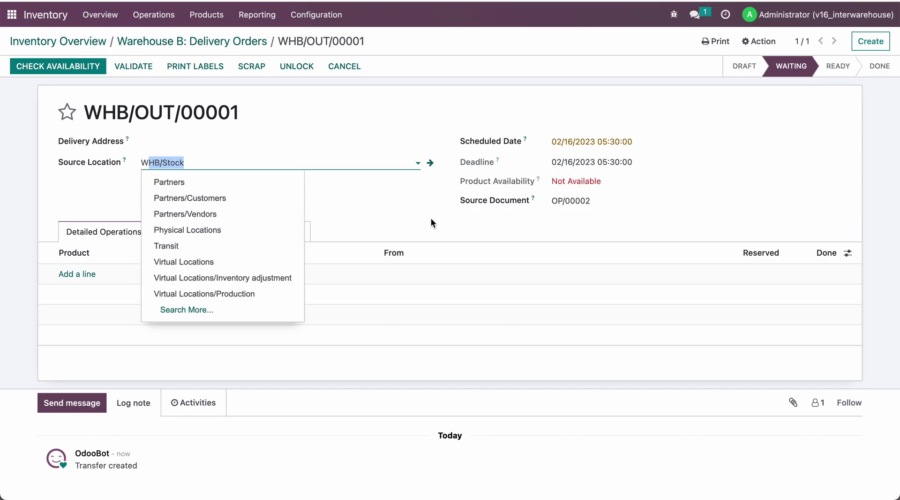
{"action": "left_click", "coordinate": [225, 204]}
{"action": "left_click", "coordinate": [177, 234]}
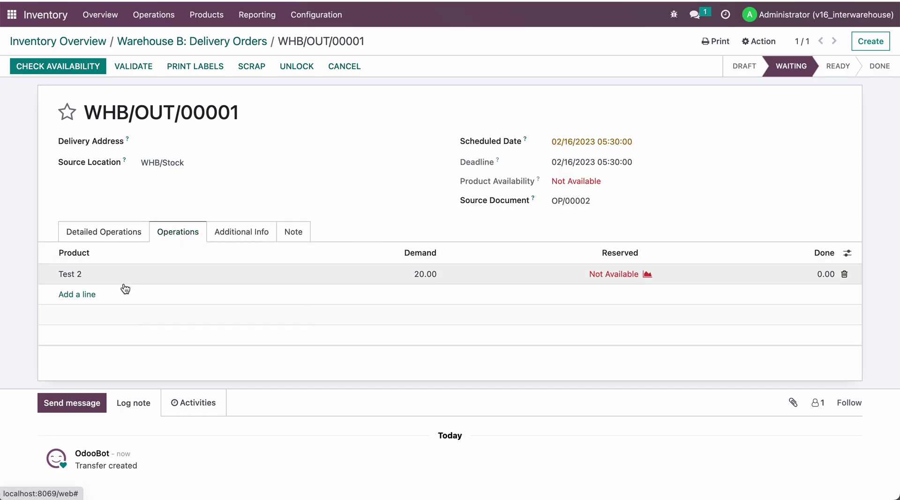
{"action": "left_click", "coordinate": [69, 281]}
{"action": "left_click", "coordinate": [67, 277]}
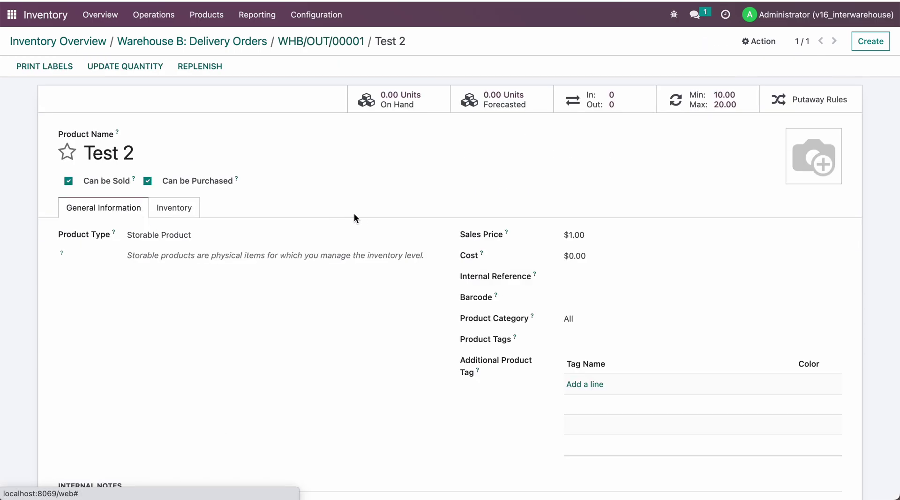
Add an on-hand count of 10 Test 2 at WHB/Stock and apply it
{"action": "left_click", "coordinate": [398, 97]}
{"action": "left_click", "coordinate": [29, 75]}
{"action": "left_click", "coordinate": [69, 129]}
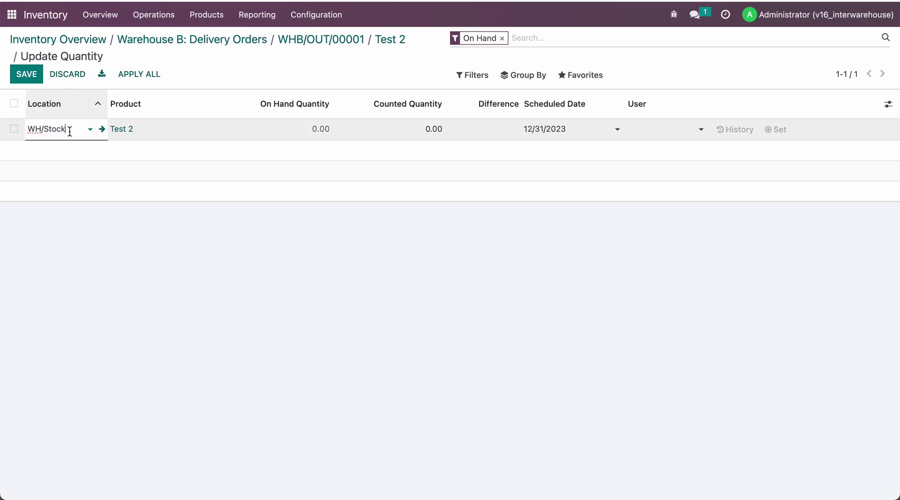
{"action": "left_click", "coordinate": [65, 180]}
{"action": "left_click", "coordinate": [428, 129]}
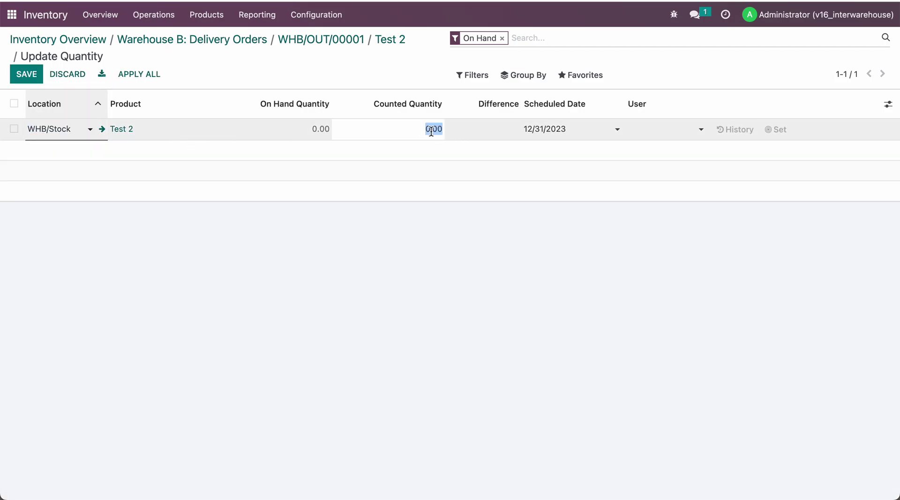
{"action": "type", "text": "10"}
{"action": "left_click", "coordinate": [394, 241]}
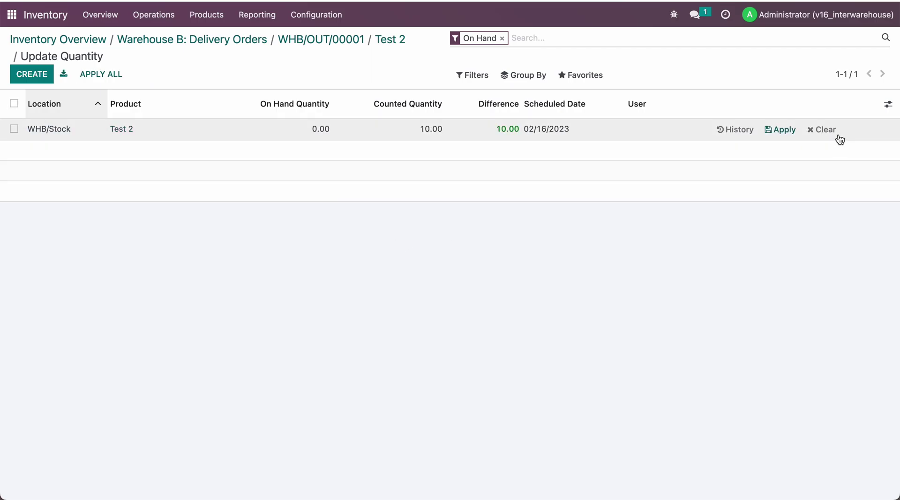
{"action": "left_click", "coordinate": [781, 132]}
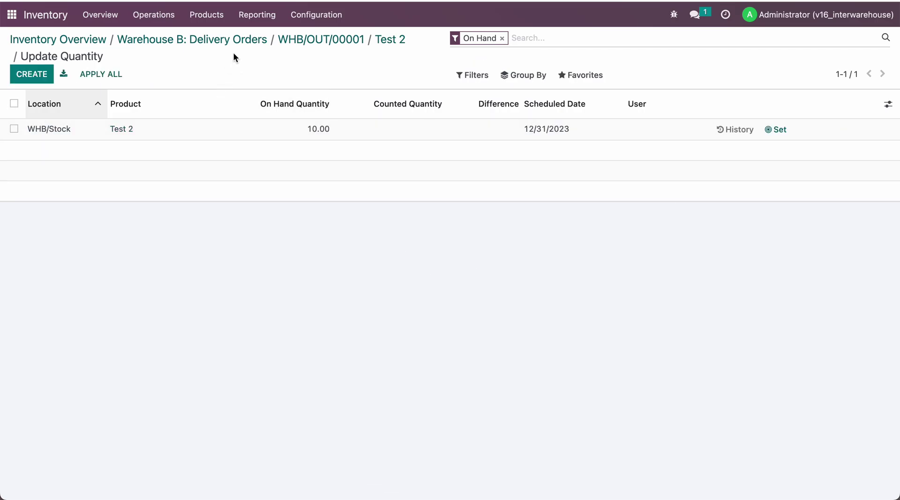
Check availability on WHB/OUT/00001 to reserve the 10 units, then reopen Test 2
{"action": "left_click", "coordinate": [317, 42]}
{"action": "left_click", "coordinate": [63, 67]}
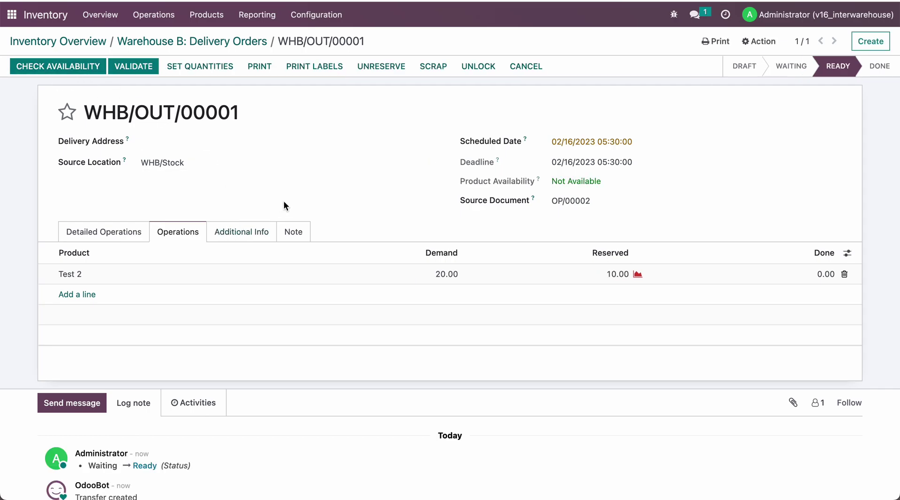
{"action": "left_click", "coordinate": [68, 276]}
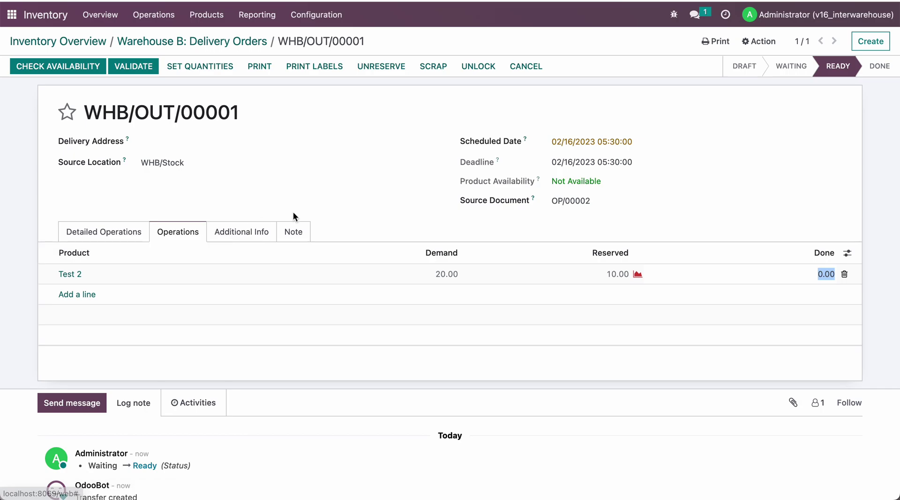
{"action": "left_click", "coordinate": [68, 277]}
Raise Test 2's counted quantity at WHB/Stock to 20 and apply it
{"action": "left_click", "coordinate": [409, 107]}
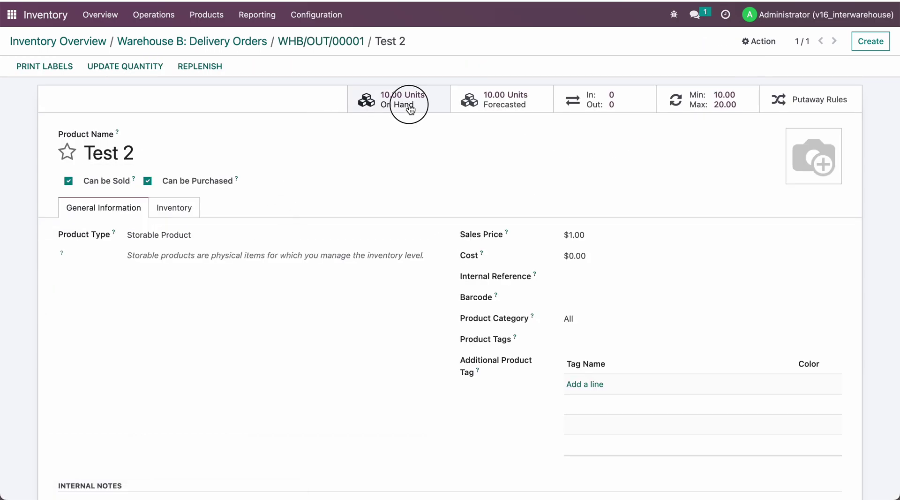
{"action": "left_click", "coordinate": [500, 137]}
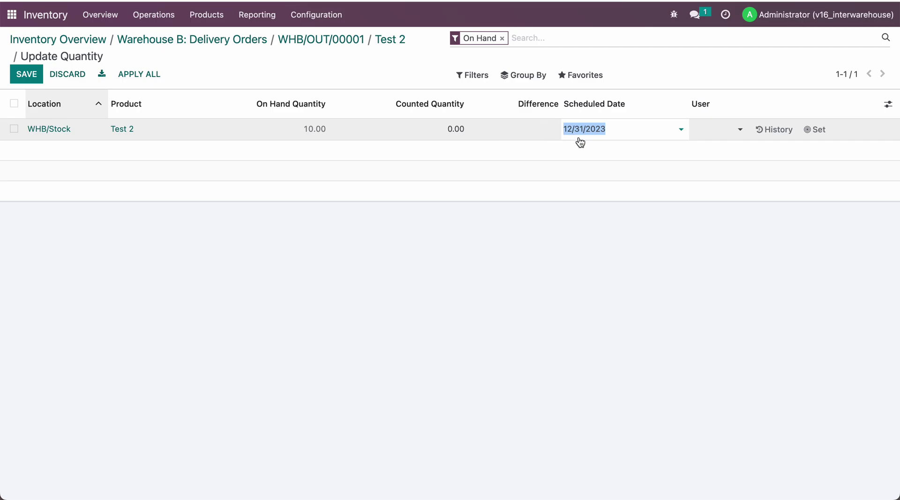
{"action": "left_click", "coordinate": [347, 132]}
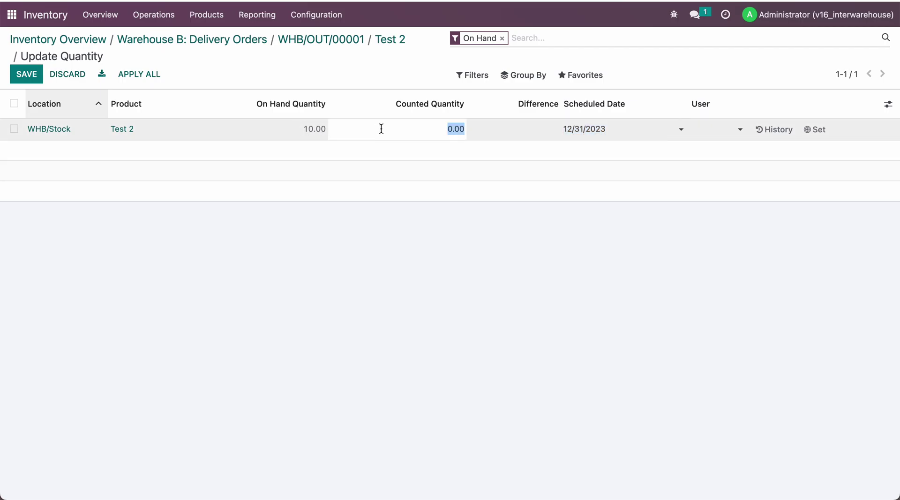
{"action": "type", "text": "20"}
{"action": "left_click", "coordinate": [553, 327]}
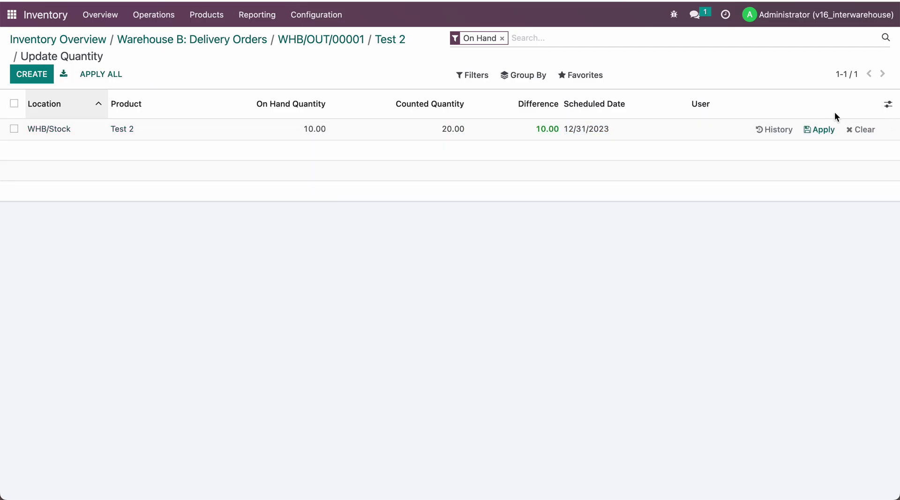
{"action": "left_click", "coordinate": [820, 132]}
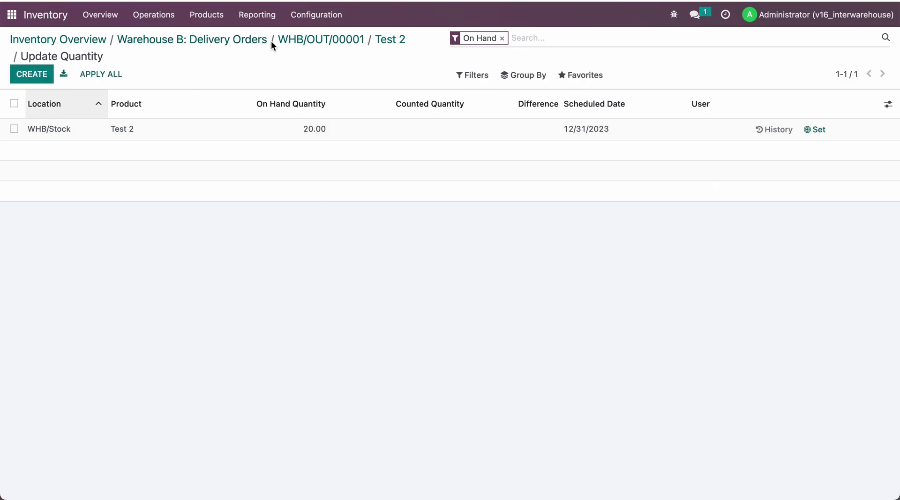
{"action": "left_click", "coordinate": [295, 41]}
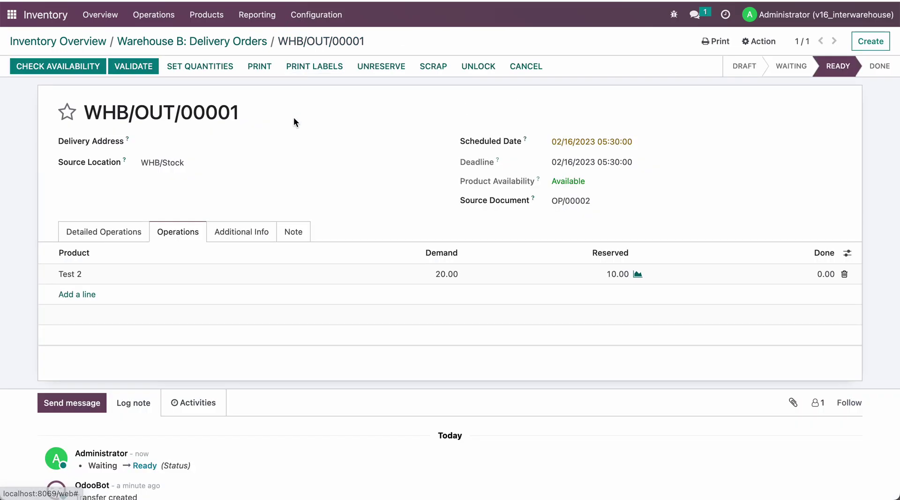
Reserve all 20 units and validate delivery WHB/OUT/00001
{"action": "left_click", "coordinate": [67, 75]}
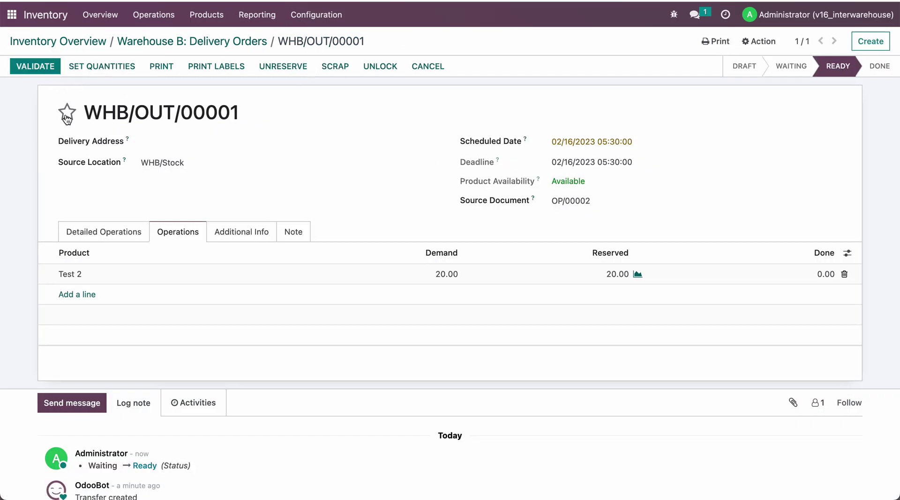
{"action": "left_click", "coordinate": [105, 233]}
{"action": "left_click", "coordinate": [47, 66]}
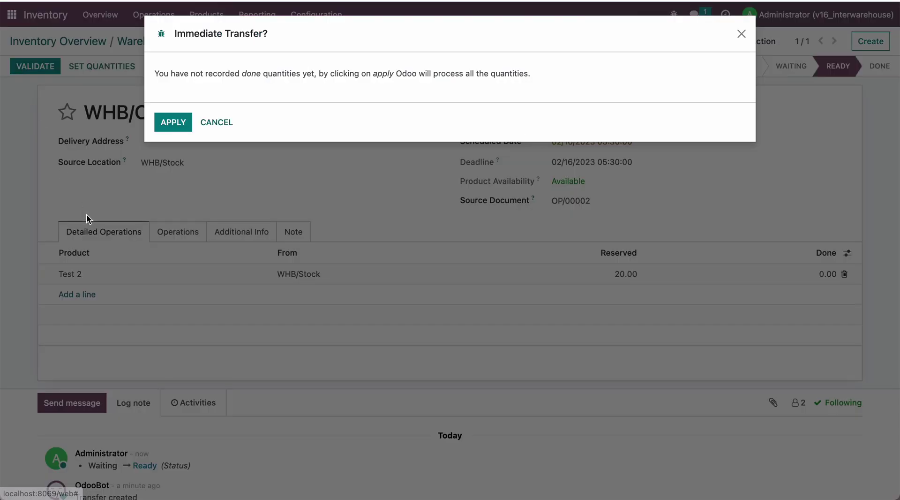
{"action": "left_click", "coordinate": [170, 122]}
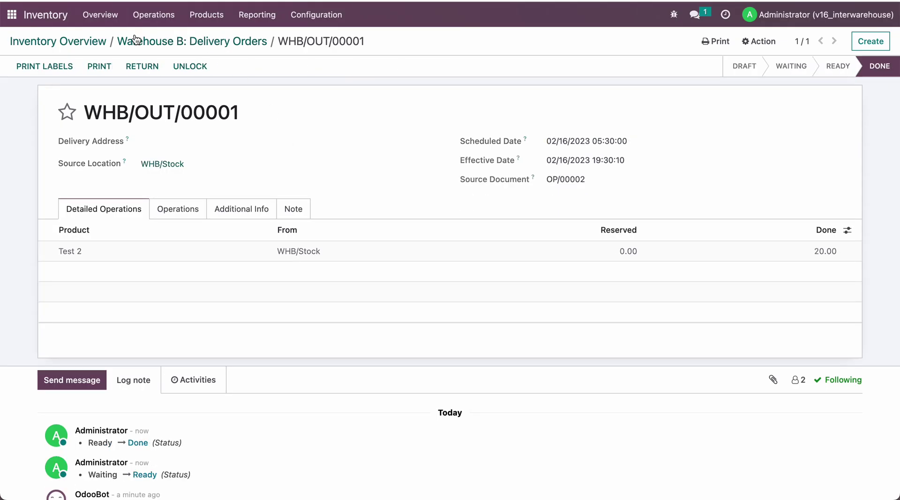
Validate Warehouse A's ready internal transfer WH/INT/00003
{"action": "left_click", "coordinate": [98, 42]}
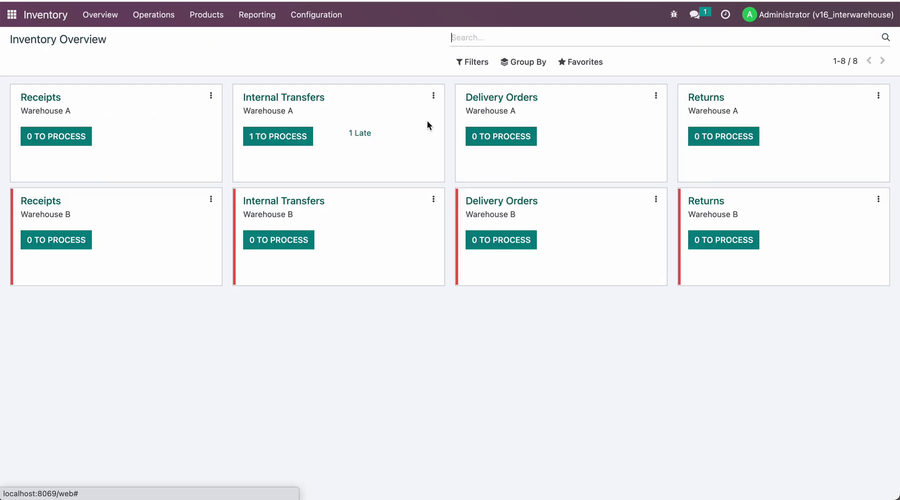
{"action": "left_click", "coordinate": [270, 141]}
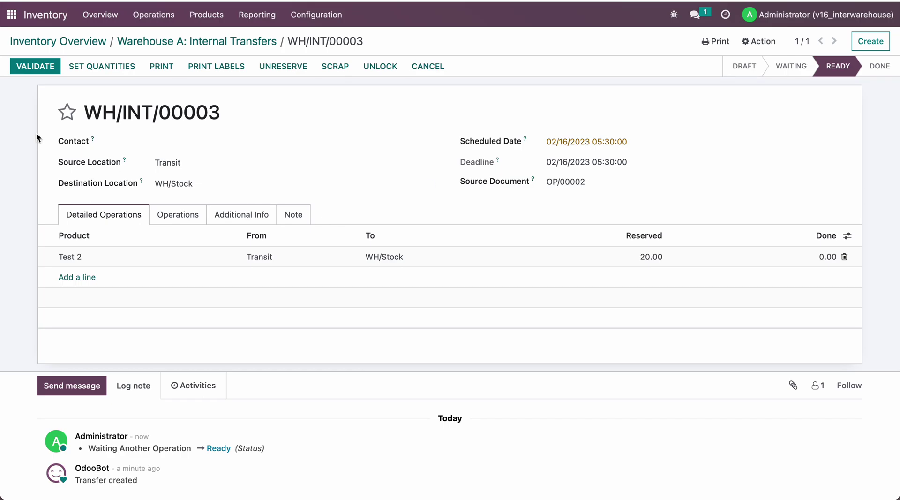
{"action": "left_click", "coordinate": [35, 67]}
{"action": "left_click", "coordinate": [185, 120]}
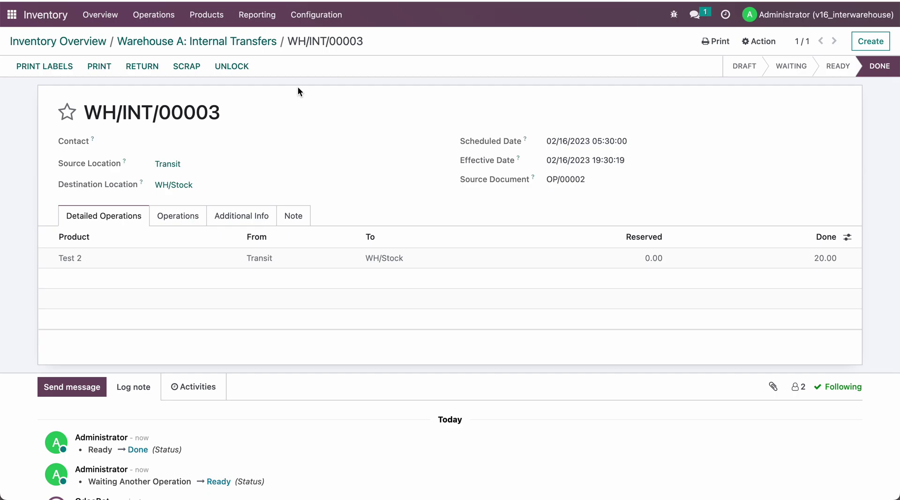
{"action": "left_click", "coordinate": [234, 45]}
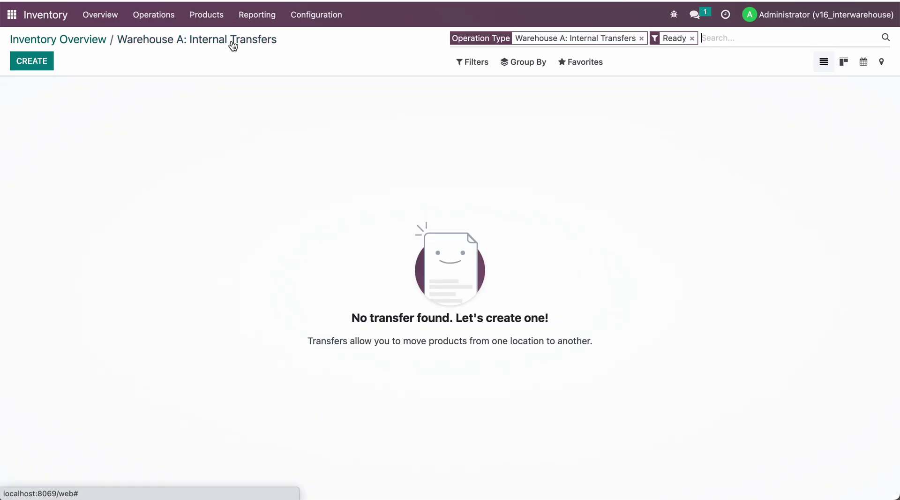